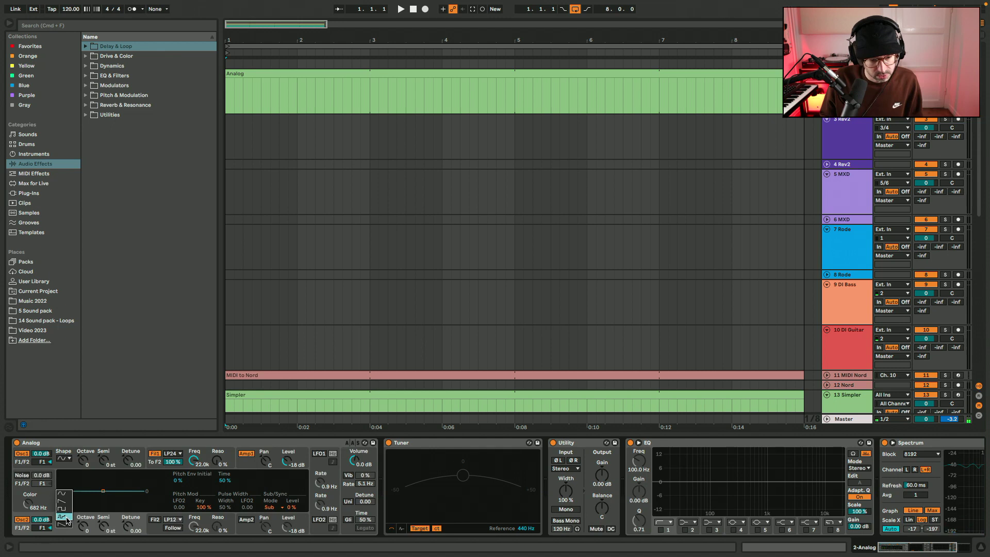
Give oscillator 2 the noise waveform and lower its level to -12 dB.
click(66, 517)
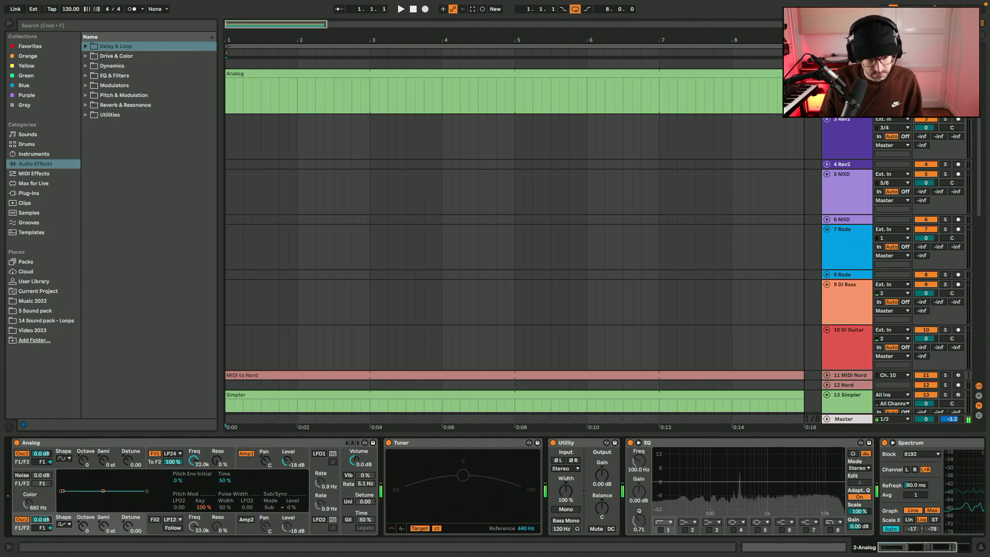
drag(48, 521, 48, 527)
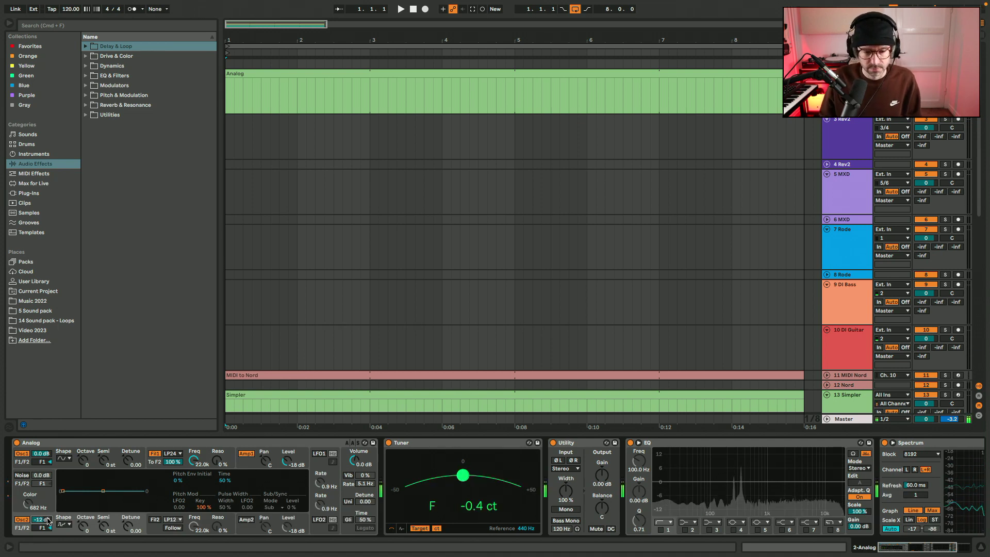
Lengthen the Amp 1 envelope's attack and set its release to 2.99 s, then reduce oscillator 2's level to -20 dB.
click(246, 466)
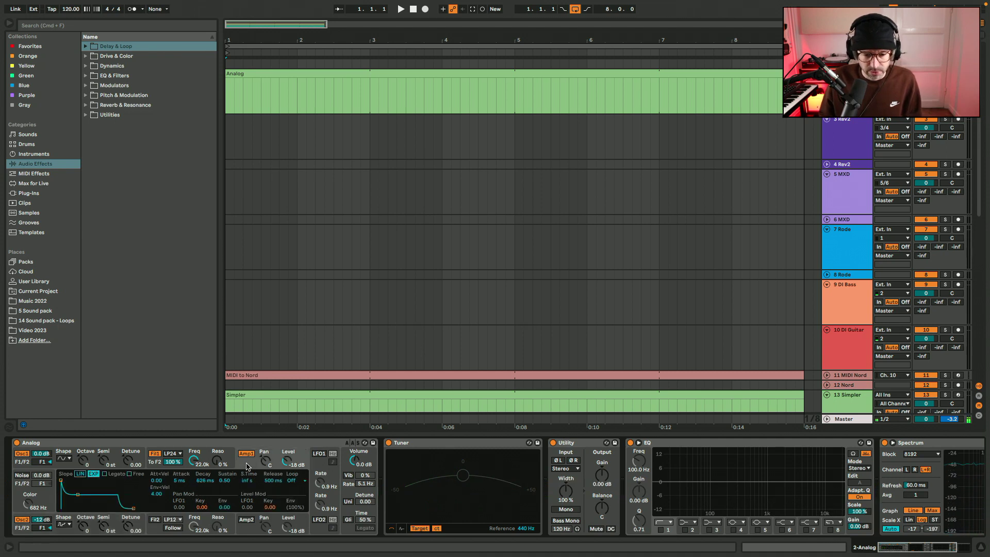
drag(273, 481, 273, 470)
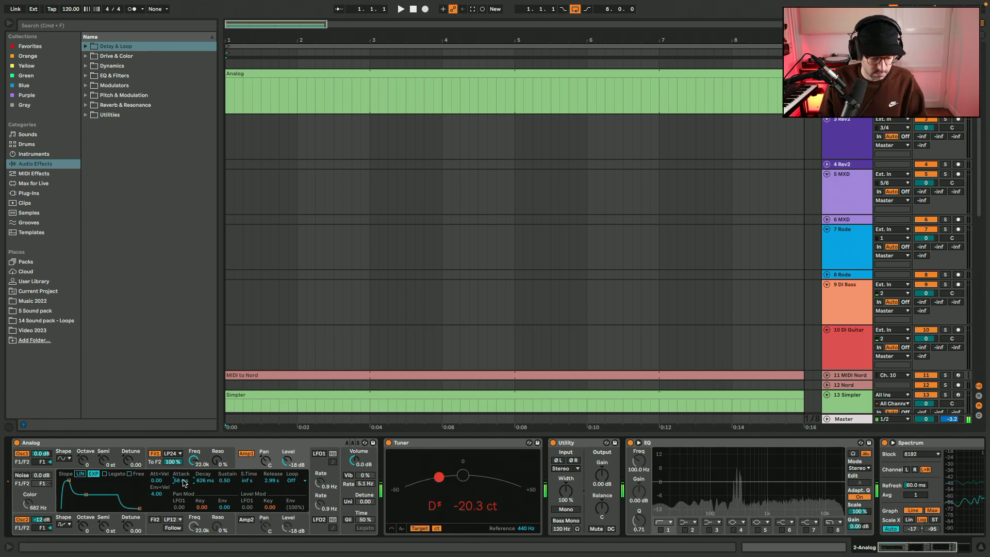
click(42, 521)
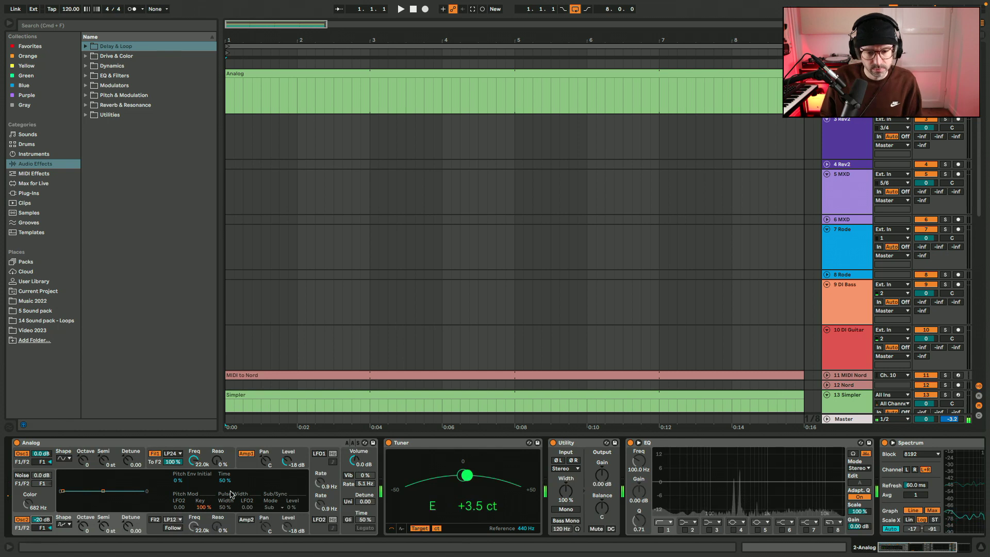
Shape the Filter 1 envelope with a slower attack, 1.18 s decay, zero sustain and a velocity-to-envelope amount of 8.
click(197, 453)
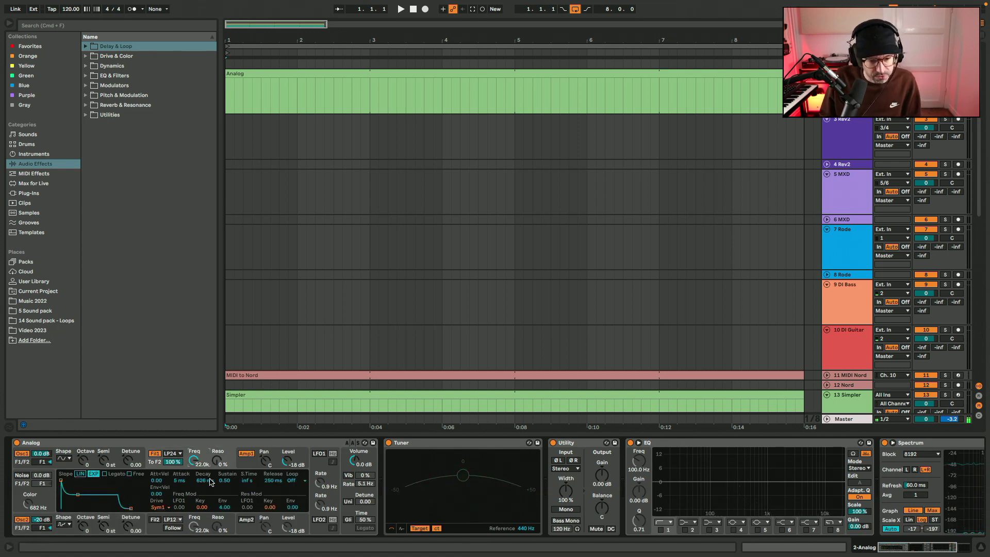
drag(225, 481, 226, 510)
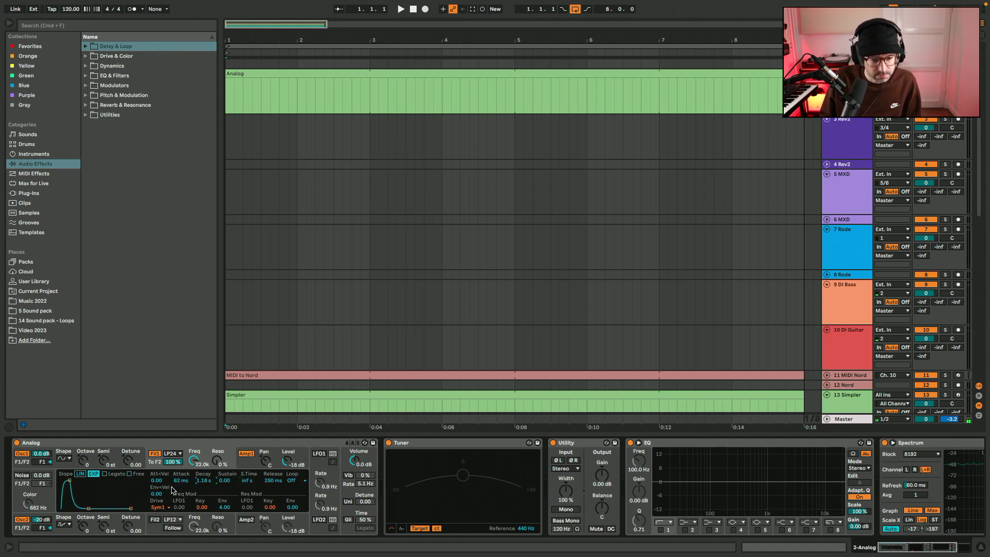
drag(158, 494, 158, 484)
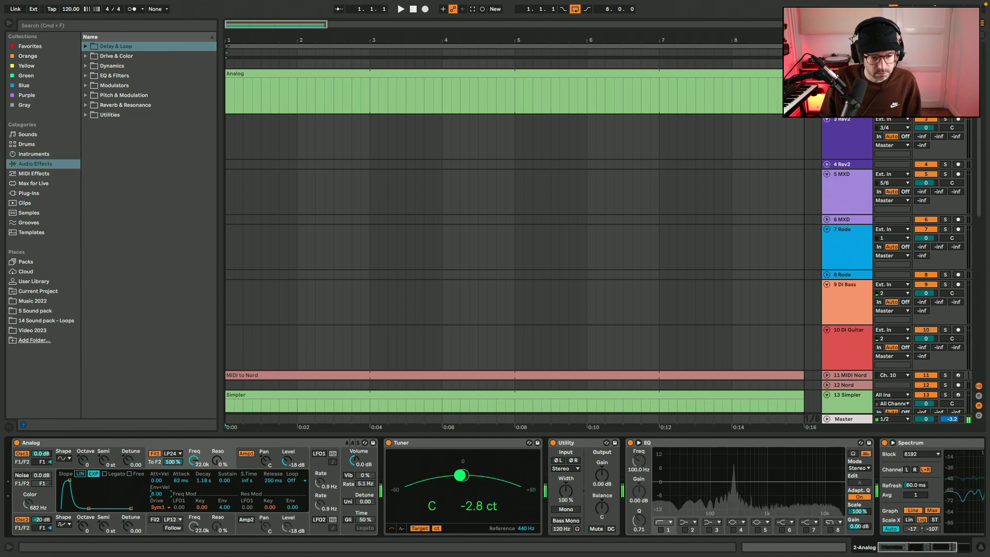
Lower Filter 1's cutoff frequency to 30 Hz and raise its resonance to 18 %.
click(194, 460)
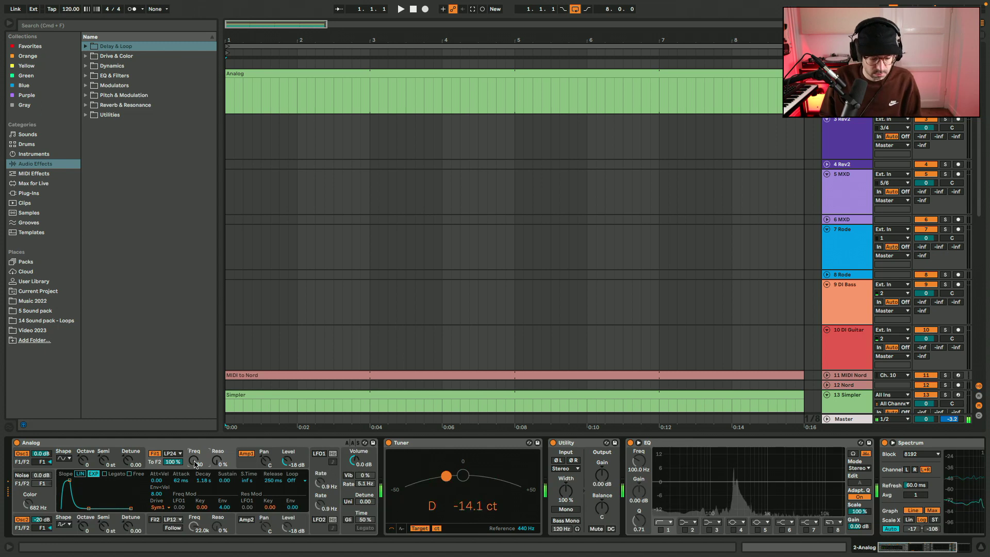
mouse_move(211, 459)
mouse_down()
mouse_move(211, 447)
mouse_move(223, 463)
mouse_up()
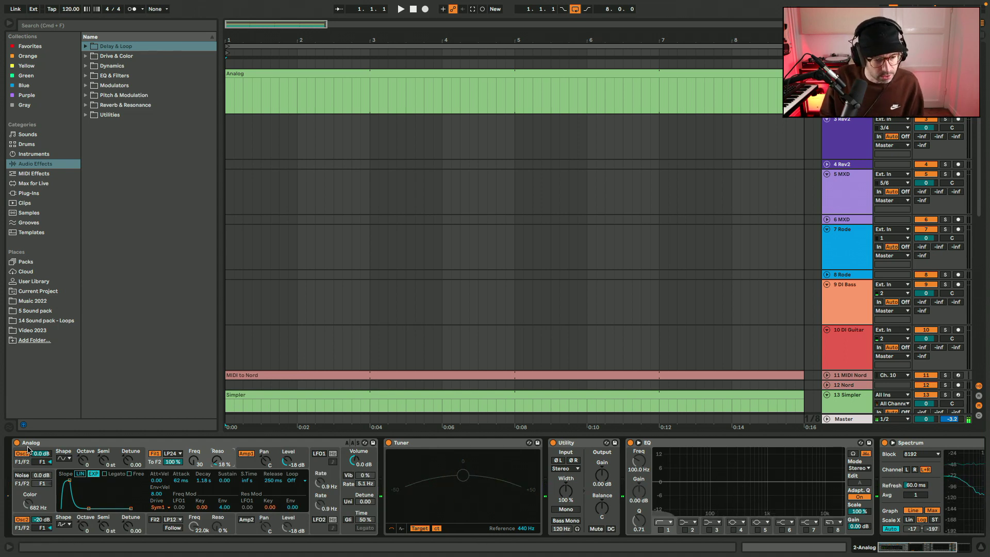
Set oscillator 1's pitch envelope to an initial amount of -100 % and a time of 15 %.
click(62, 466)
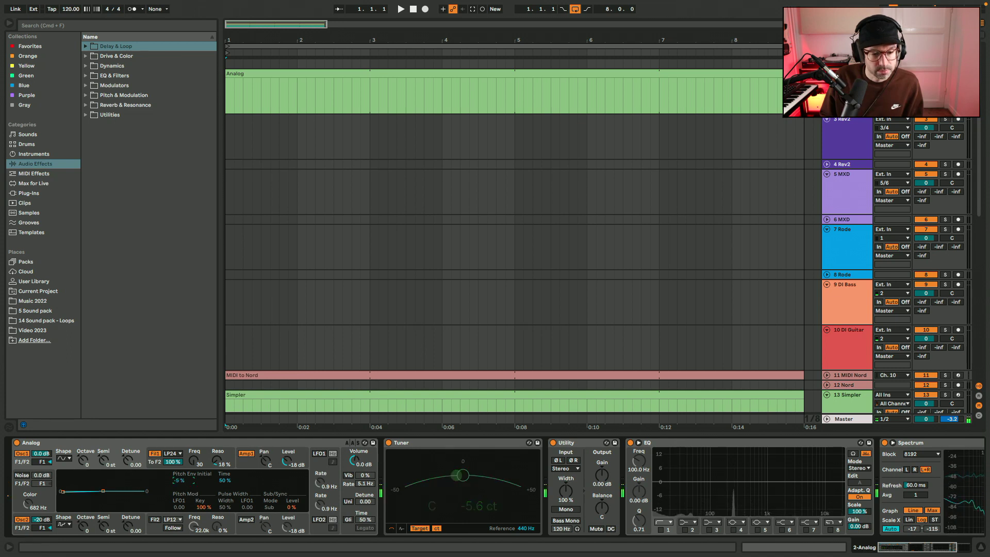
drag(183, 481, 183, 532)
mouse_move(225, 481)
mouse_down()
mouse_move(225, 501)
mouse_move(224, 481)
mouse_up()
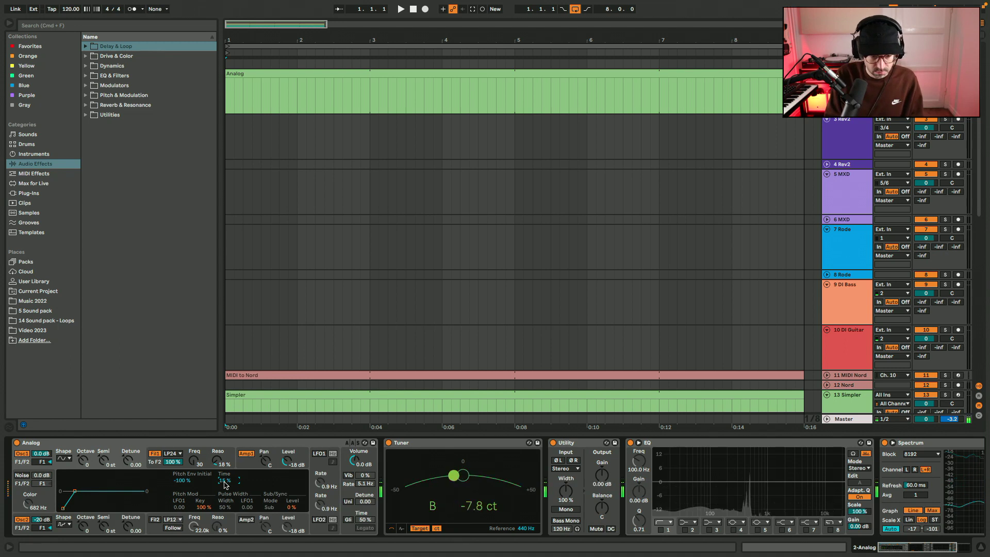
Switch oscillator 2 off and set oscillator 1's pitch envelope time to 20 %.
click(21, 519)
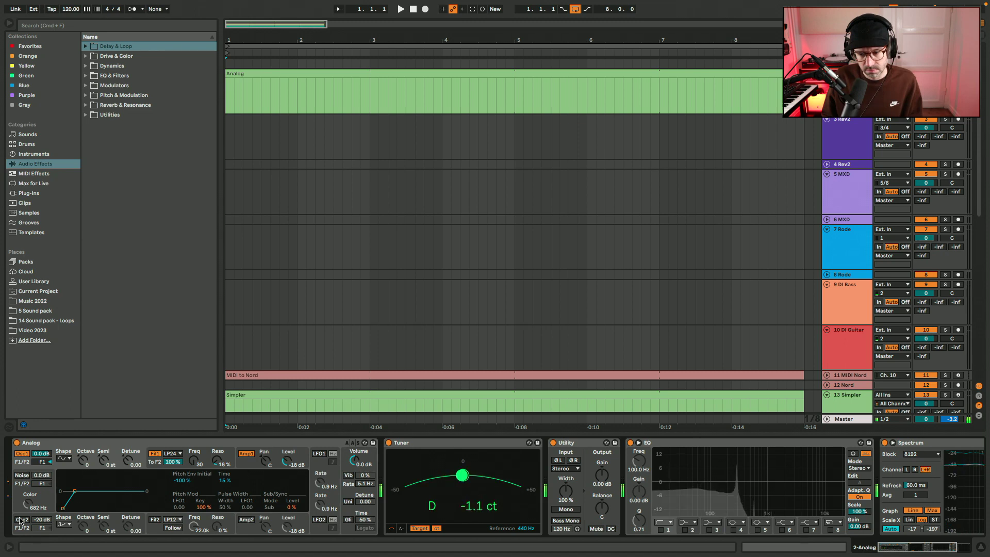
click(229, 480)
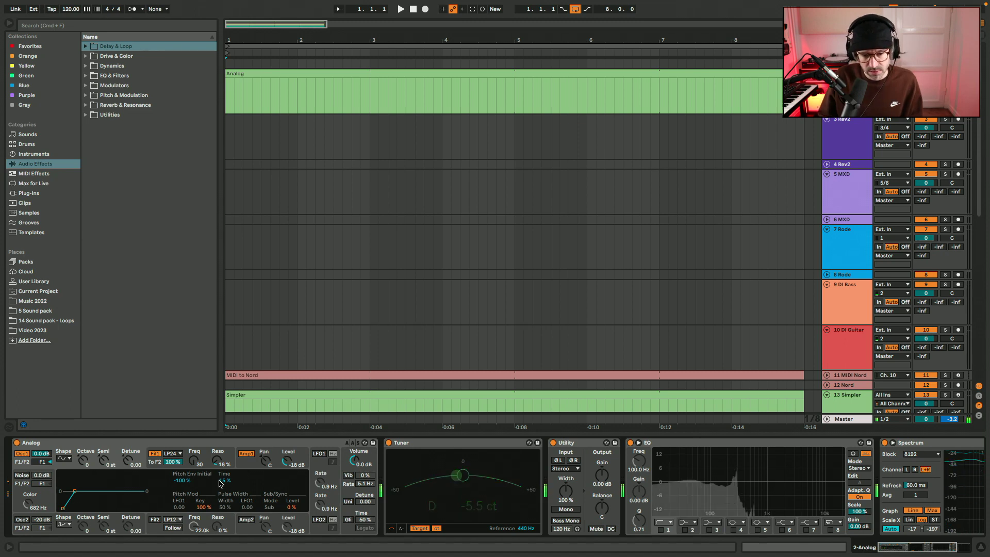
text(20)
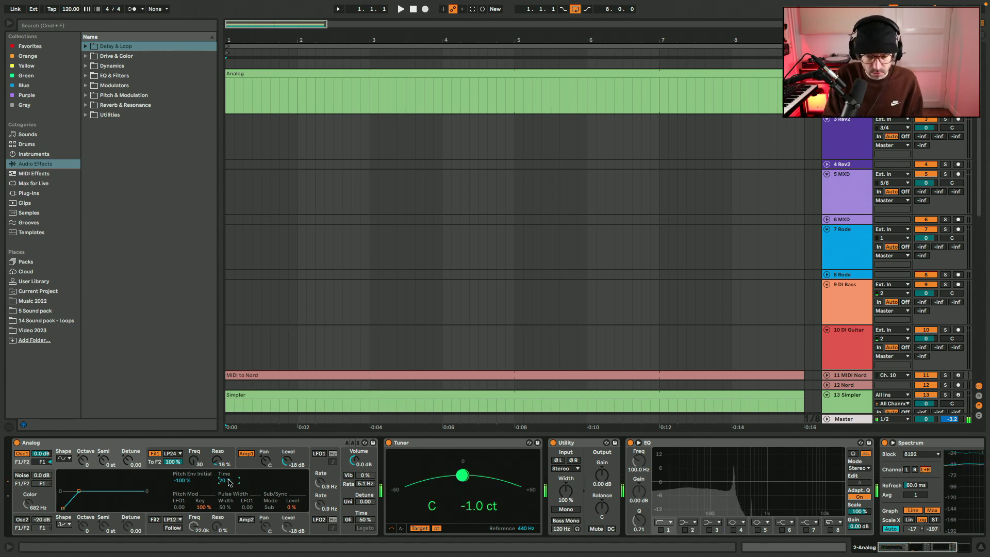
key(Return)
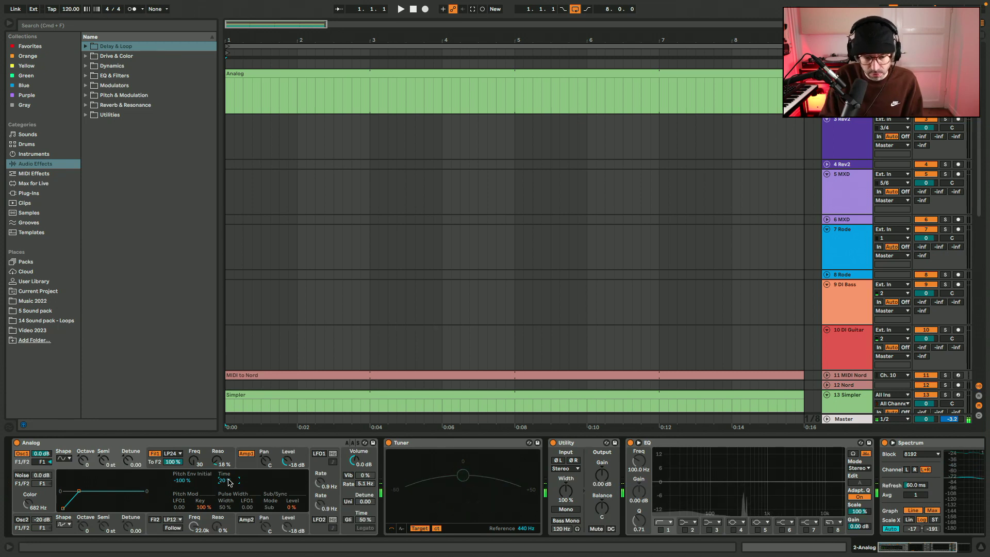
Switch oscillator 2 back on and audition it alone by briefly turning oscillator 1 off and on.
click(23, 521)
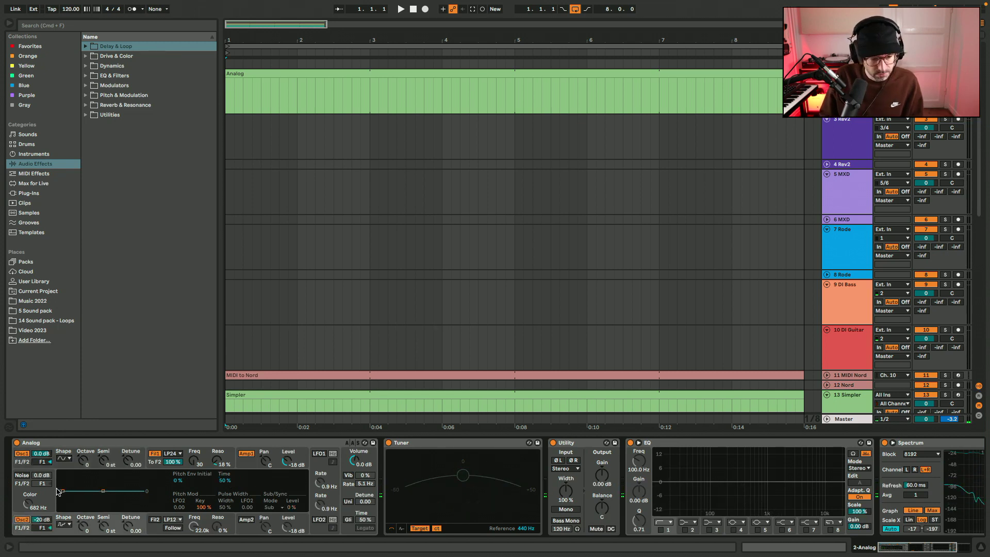
click(19, 456)
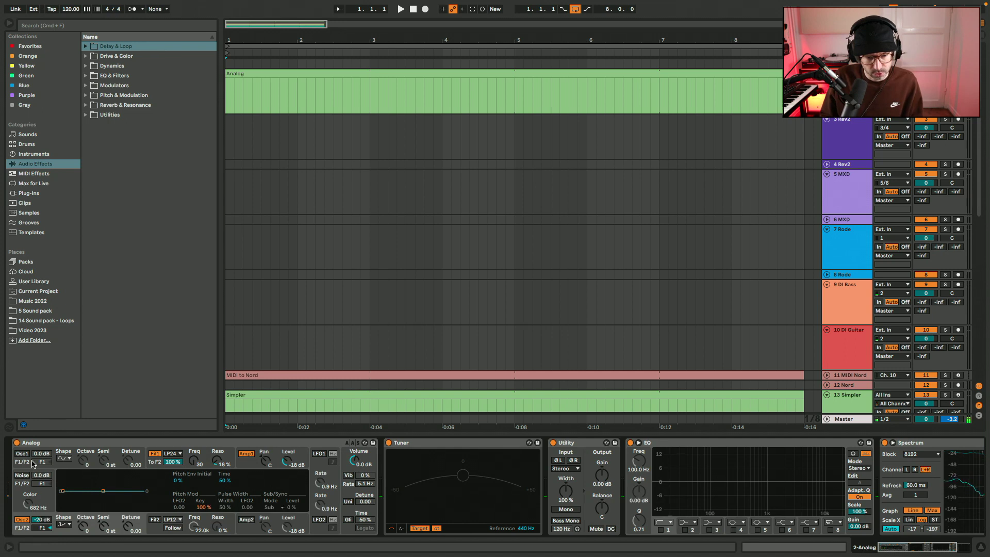
click(23, 453)
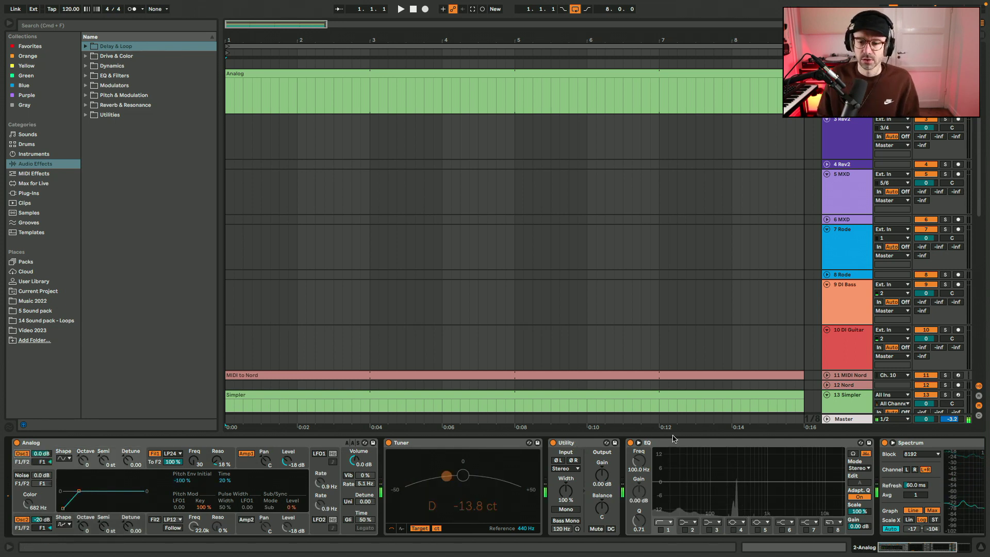
Make the signal mono in the Utility device and collapse that device.
click(567, 509)
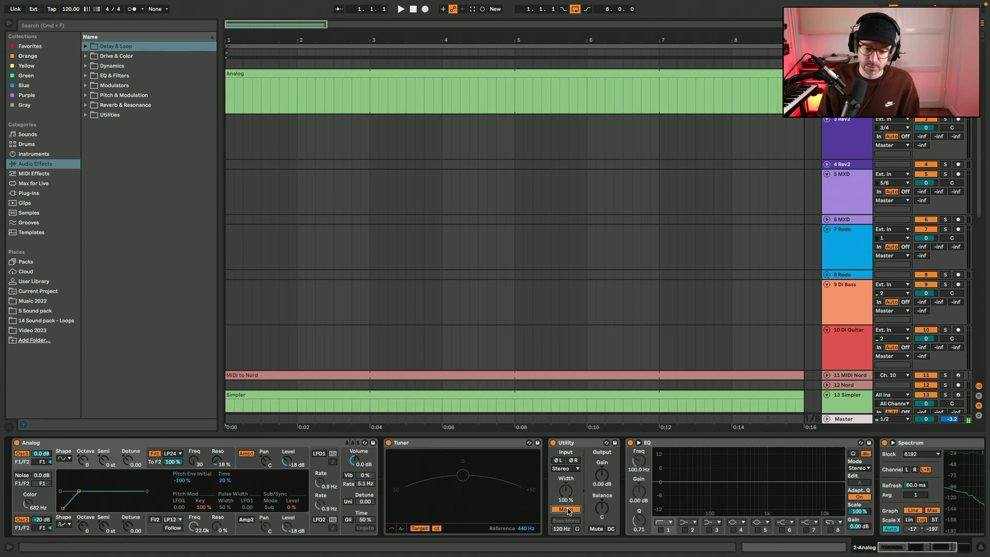
double_click(583, 443)
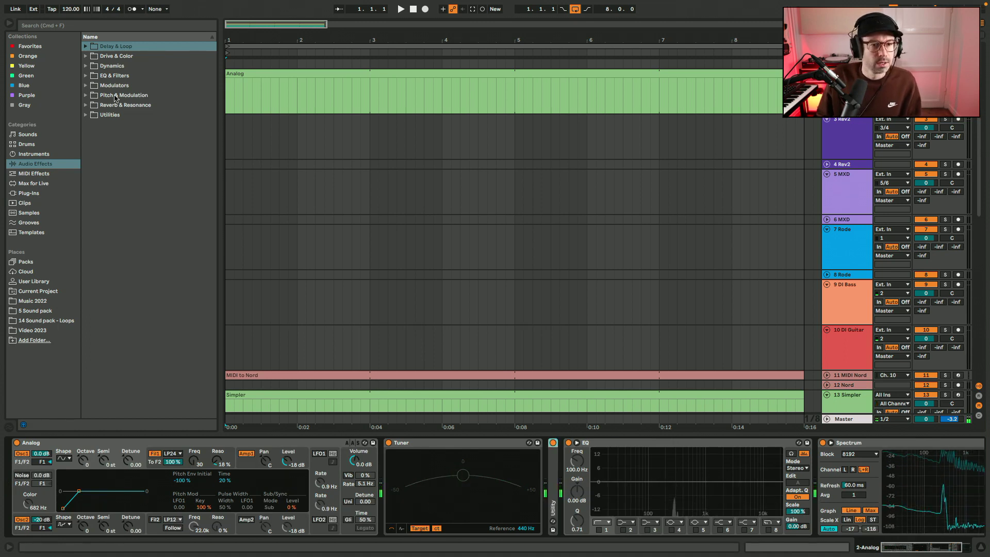
Insert the Delay effect from the Delay & Loop category between the EQ and Spectrum, and collapse the EQ device.
click(85, 46)
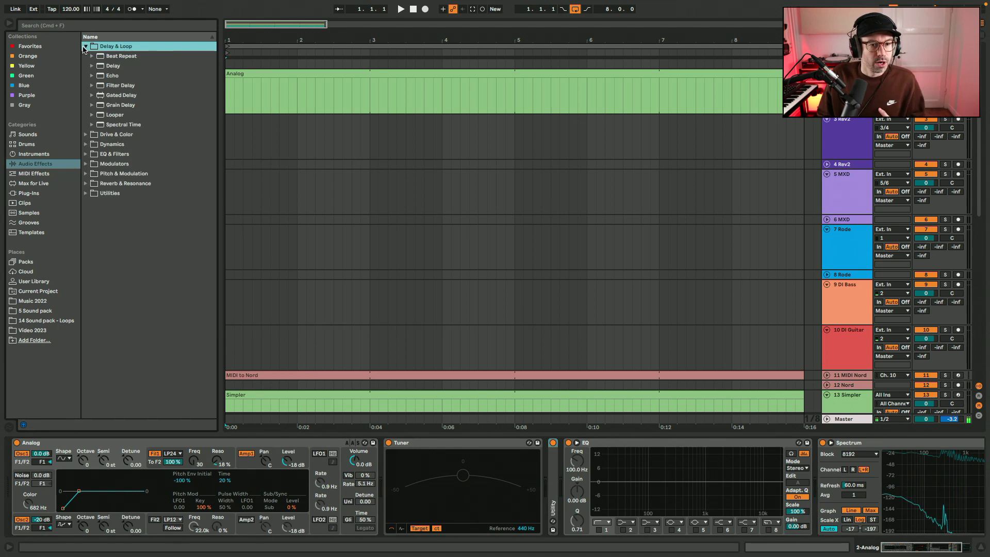
click(112, 66)
drag(827, 464, 825, 464)
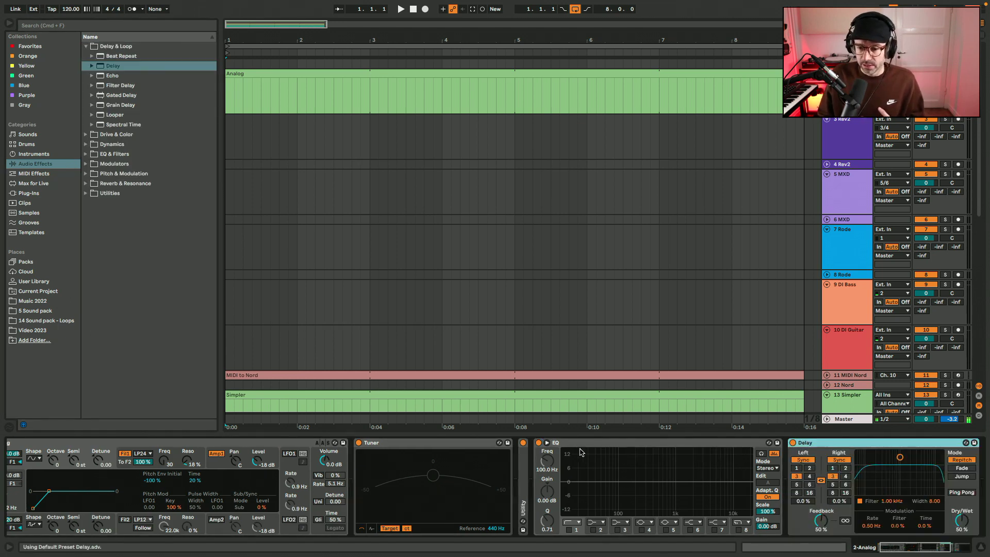
double_click(577, 443)
Set both delay times to 4 sixteenths and the delay's filter to 1.25 kHz with a width of 3.36.
click(606, 478)
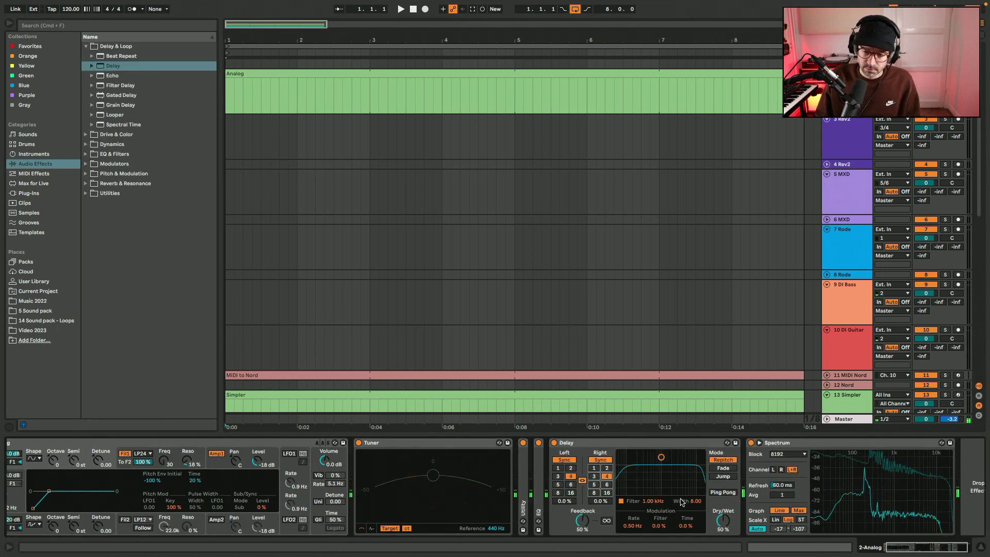
drag(681, 502, 653, 490)
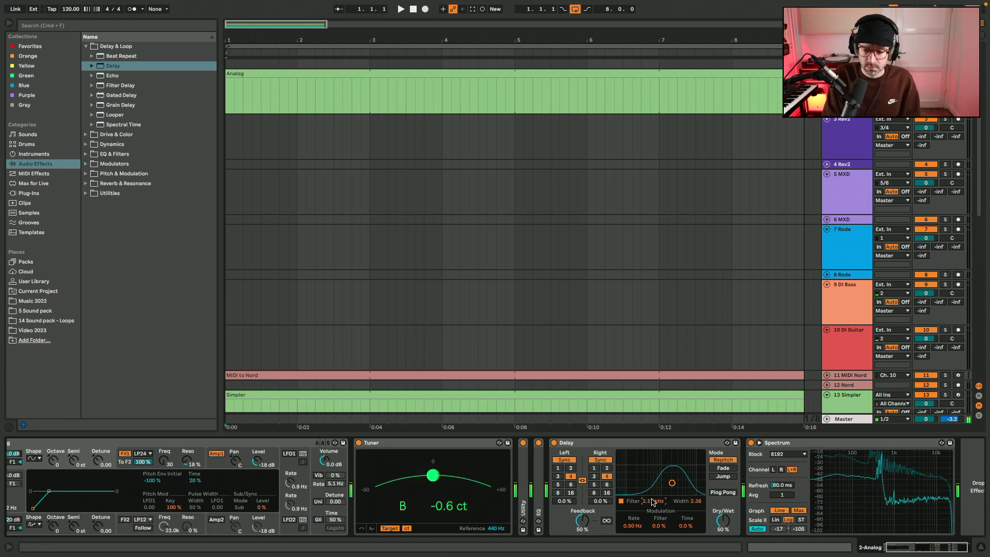
mouse_move(653, 502)
mouse_down()
mouse_move(691, 495)
mouse_move(648, 510)
mouse_up()
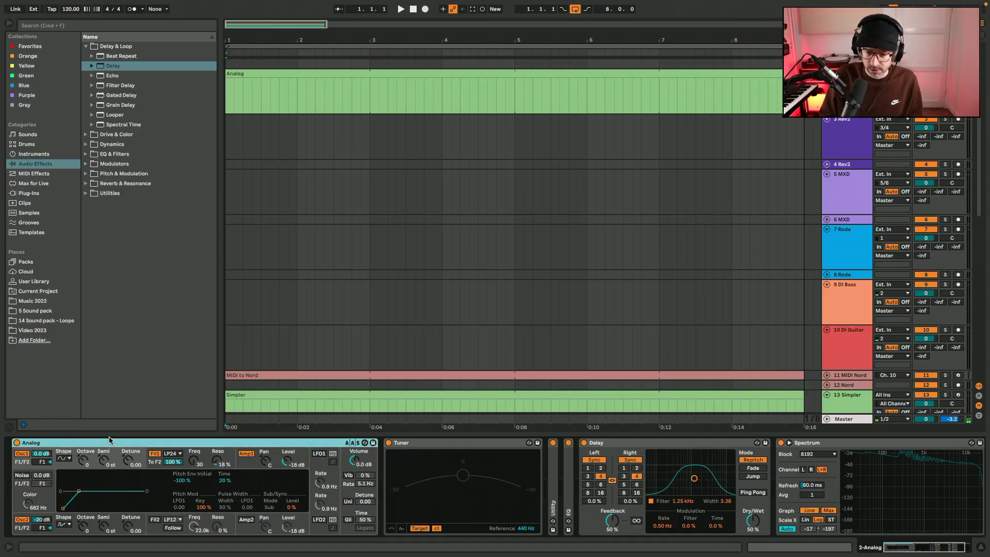
Group the devices from Analog through Delay into an Instrument Rack, leaving Spectrum outside.
key(shift+Right)
key(shift+Right)
key(shift+Right)
key(shift+Right)
key(super+g)
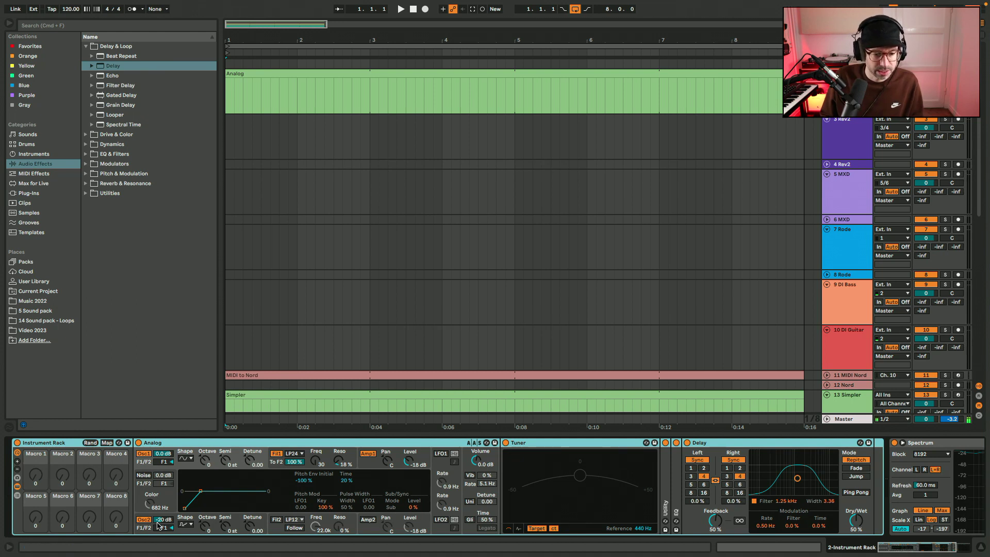
Map oscillator 2's on/off switch to Macro 1 and rename the macro "Noise on/off".
click(107, 443)
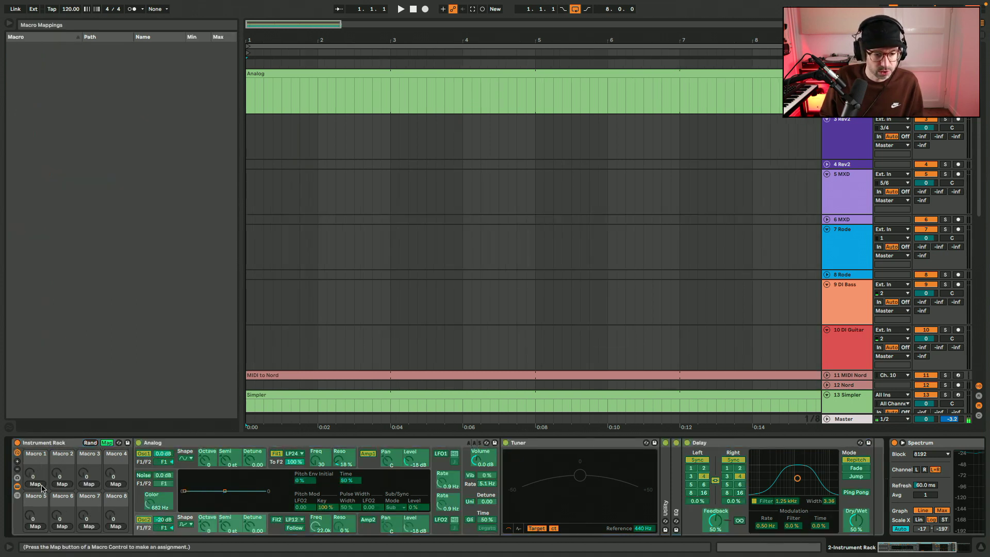
click(35, 484)
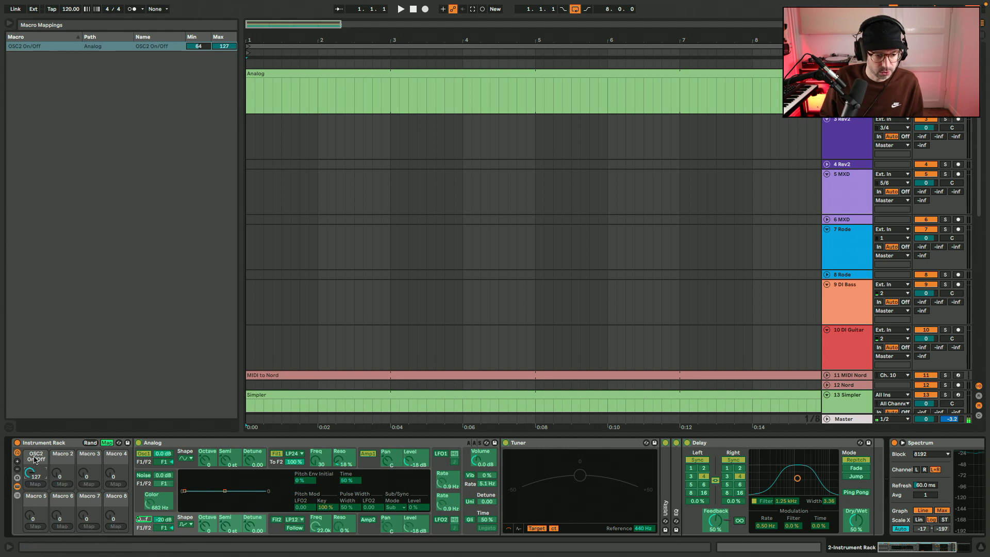
key(ctrl+r)
text(No)
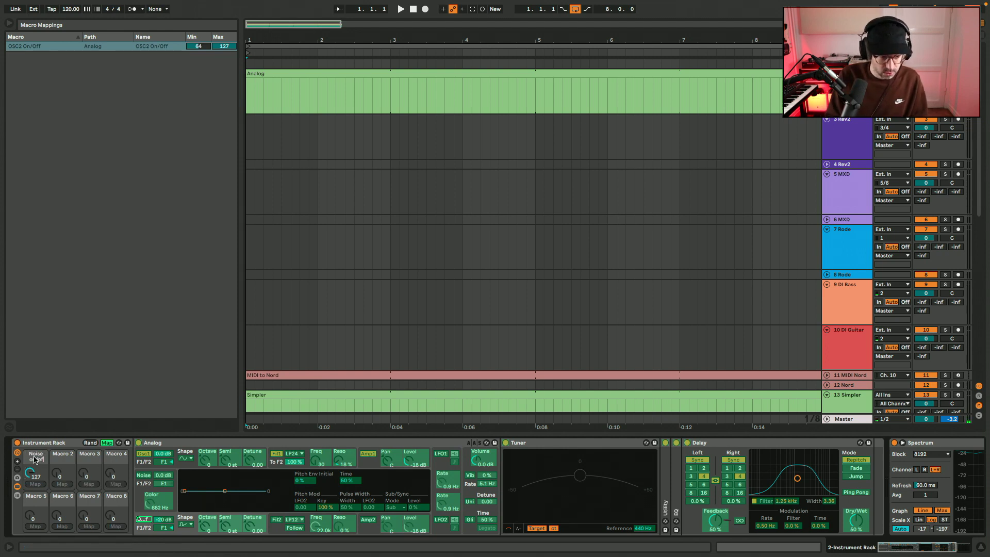
click(103, 444)
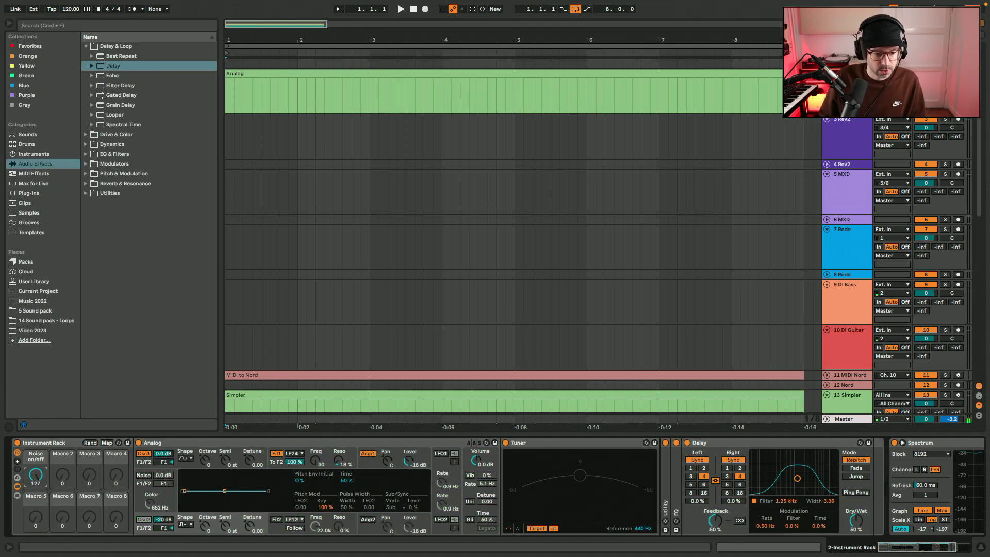
Test the Noise on/off macro by switching it between 0 and 127, leaving it at 0.
drag(35, 475, 36, 475)
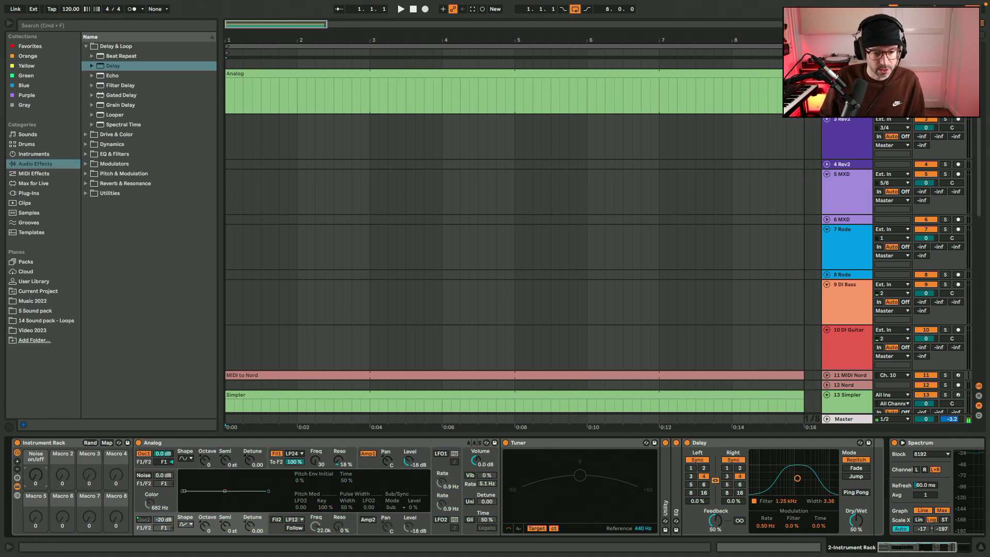
click(36, 475)
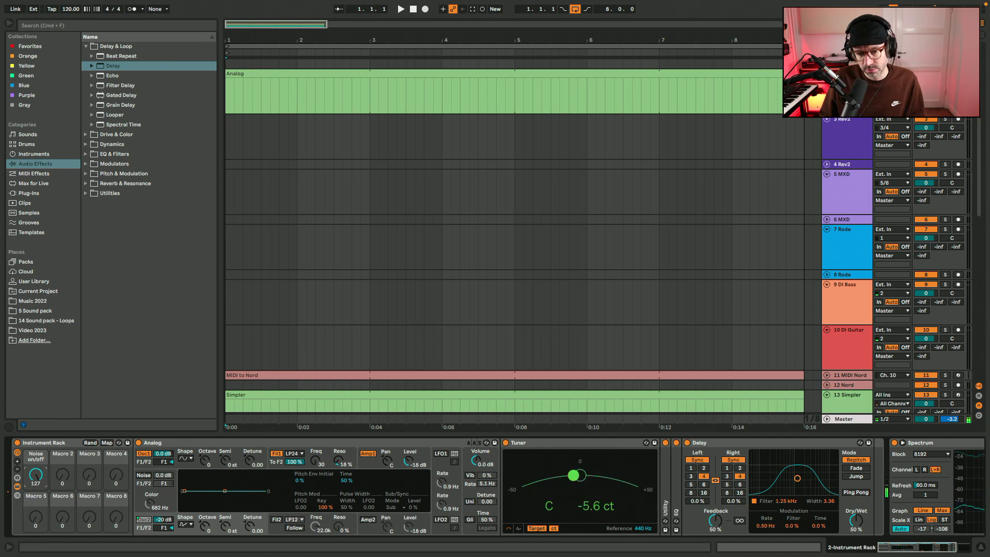
click(36, 475)
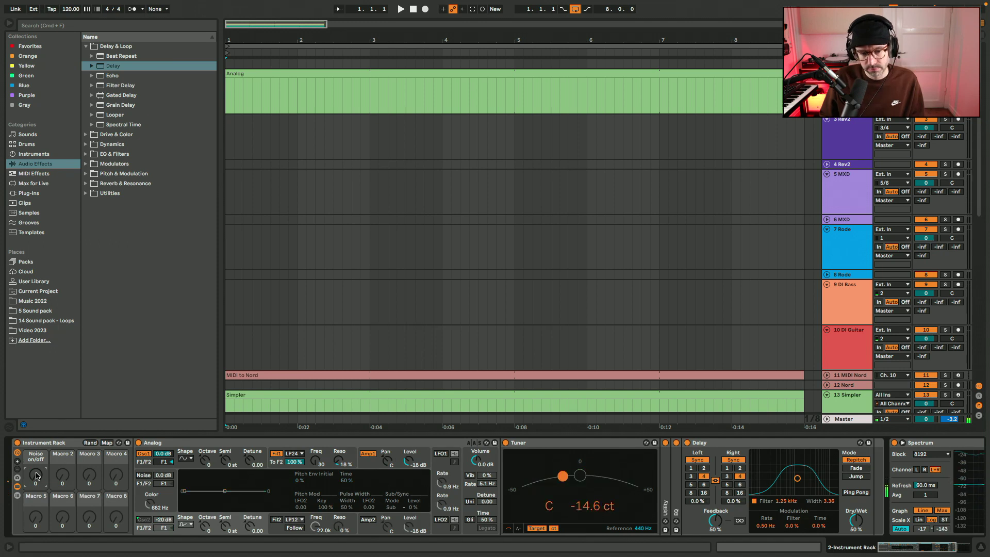
Map oscillator 2's level to Macro 2 and rename the macro "Noise level".
click(107, 443)
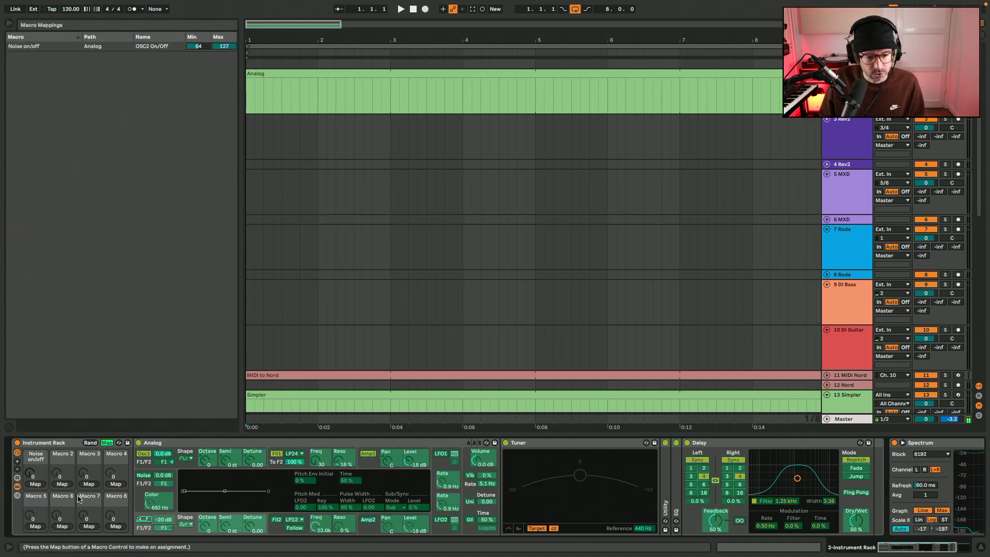
click(62, 484)
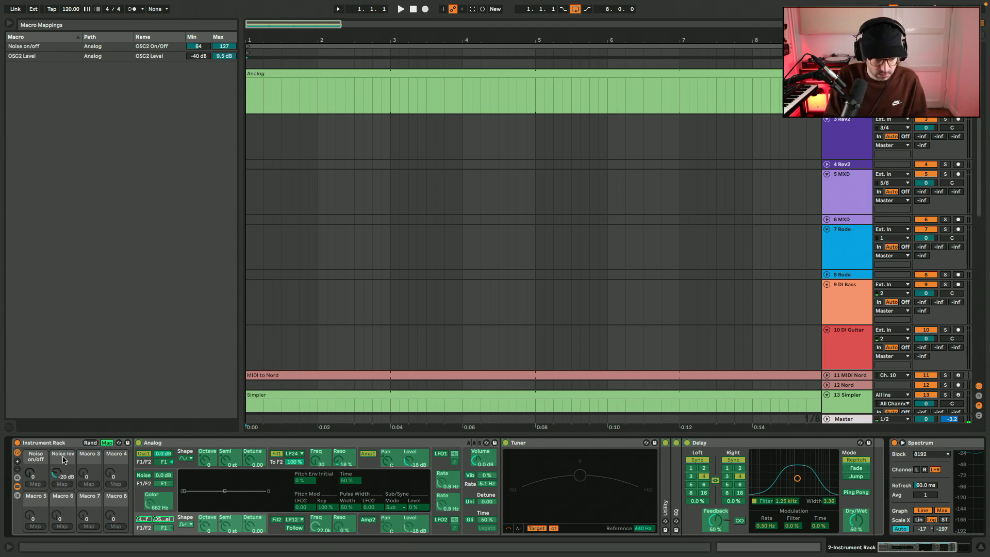
key(Return)
key(super+r)
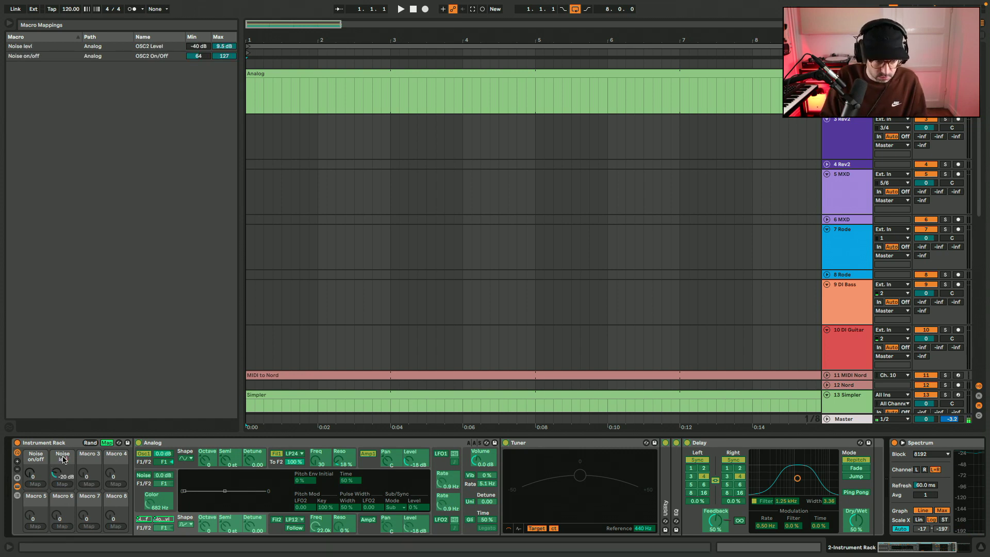
click(107, 443)
click(107, 444)
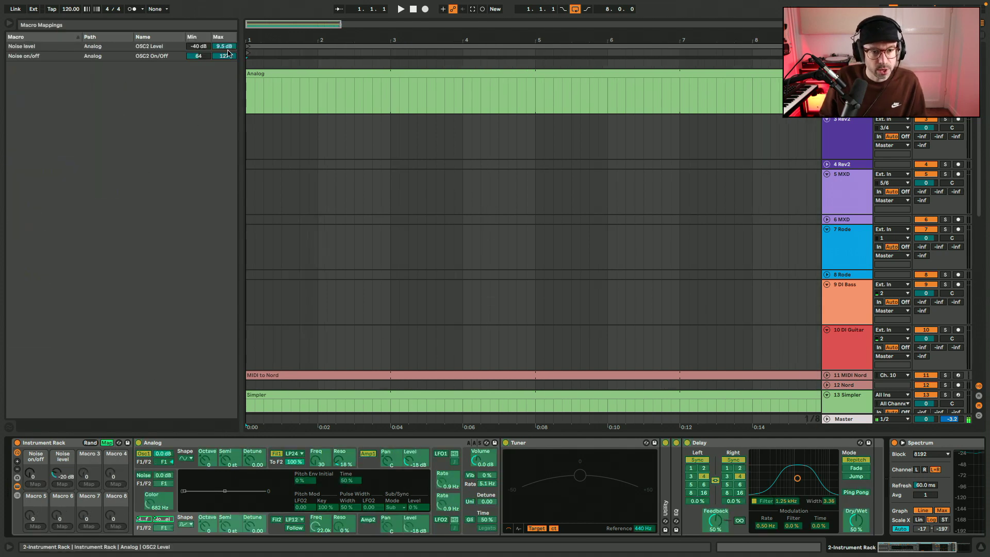
Limit the Noise level mapping's maximum to 0.0 dB and set the macros to Noise on/off 127 and Noise level -20 dB.
click(229, 47)
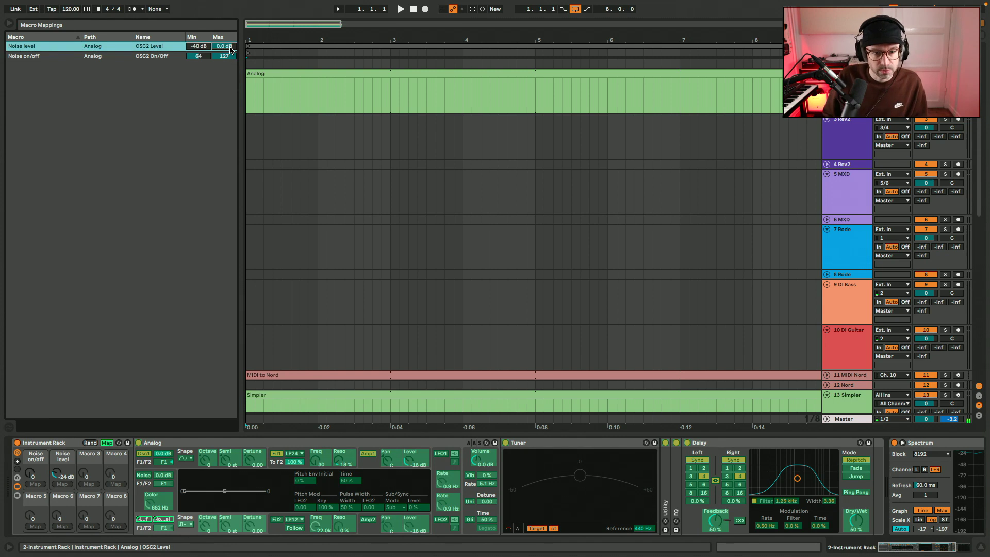
click(107, 444)
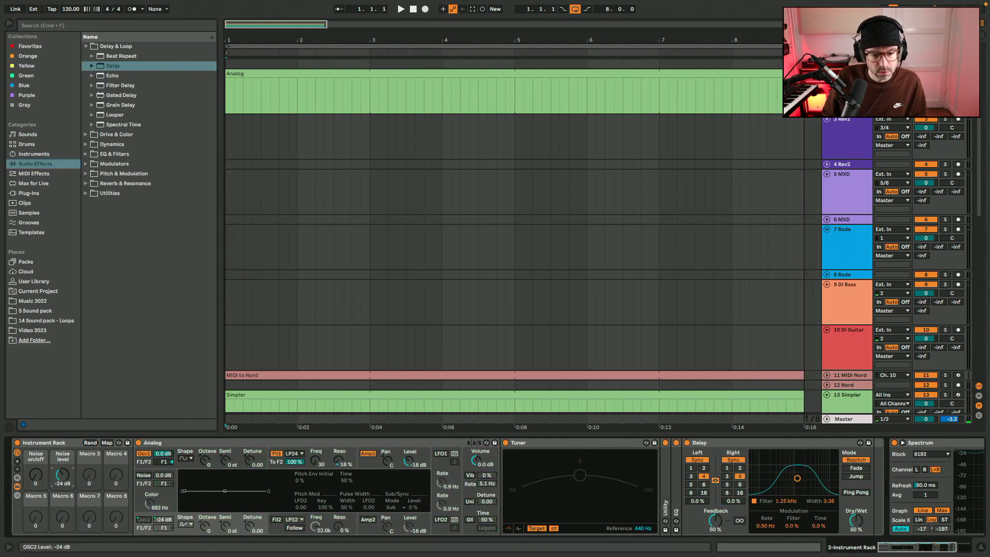
drag(43, 475, 62, 503)
drag(62, 475, 62, 464)
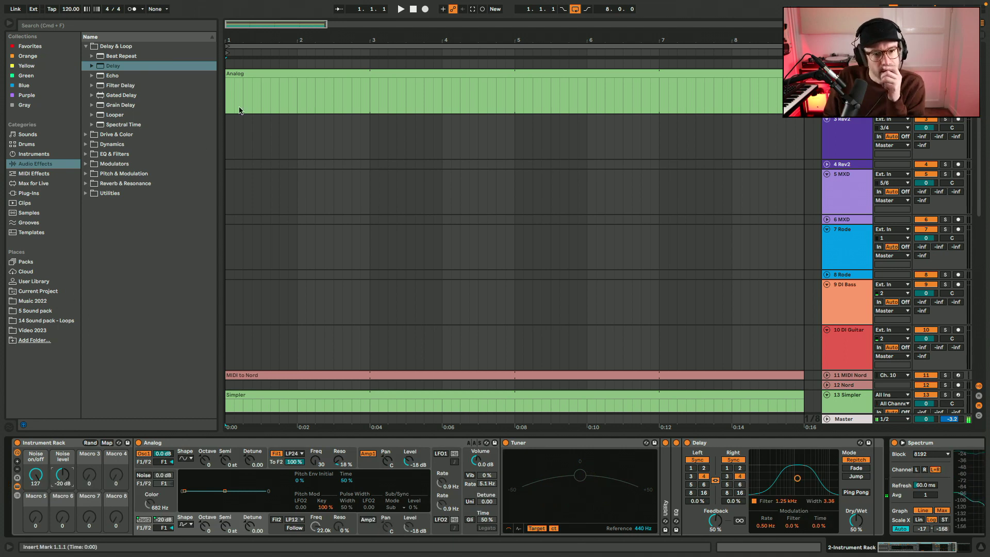
Insert a Pedal from Drive & Color before Delay and set its dry/wet to 50 % and gain to 82 %.
click(86, 135)
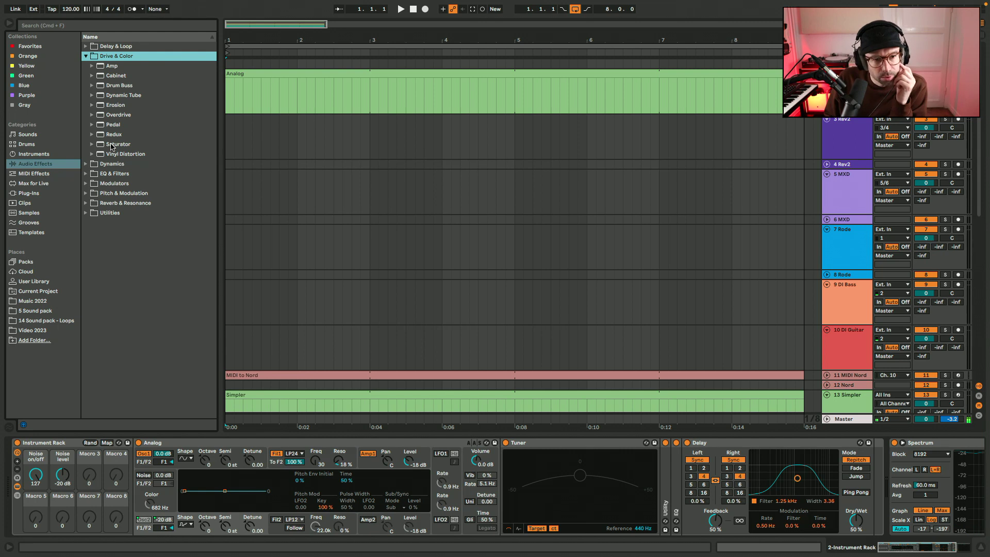
drag(115, 124, 689, 469)
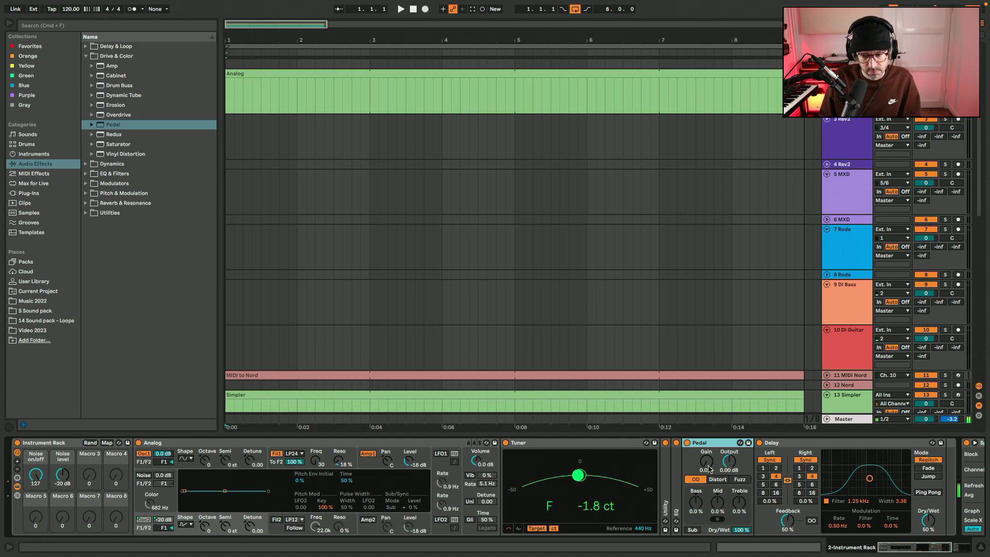
drag(709, 471, 709, 462)
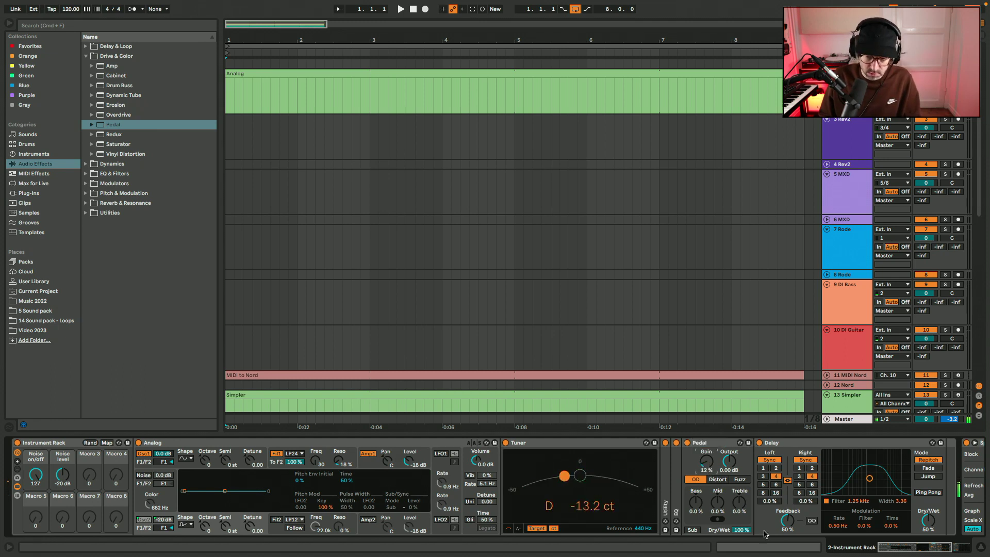
click(743, 530)
text(50)
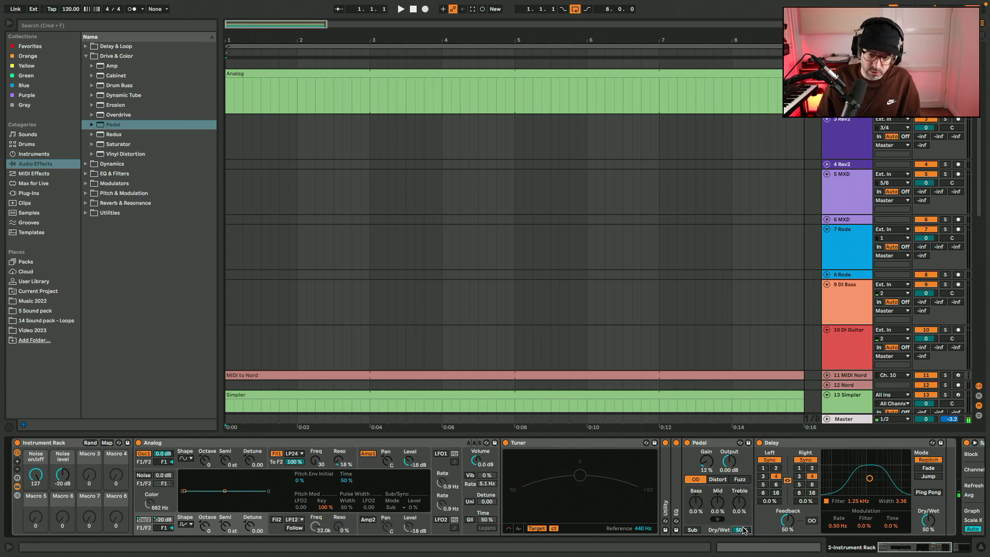
drag(706, 462, 706, 437)
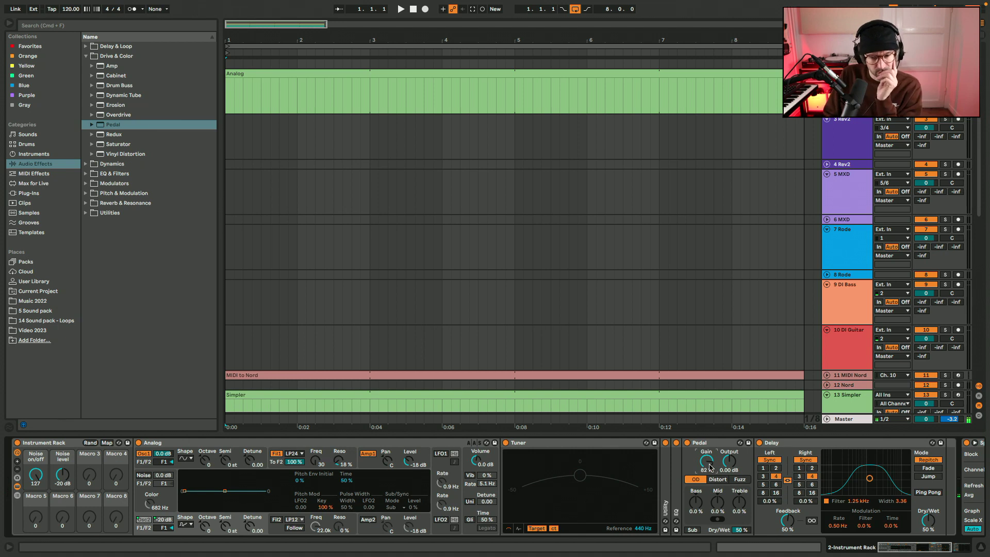
Map the Pedal's dry/wet to Macro 3 with a mapping minimum of 50 %.
click(107, 442)
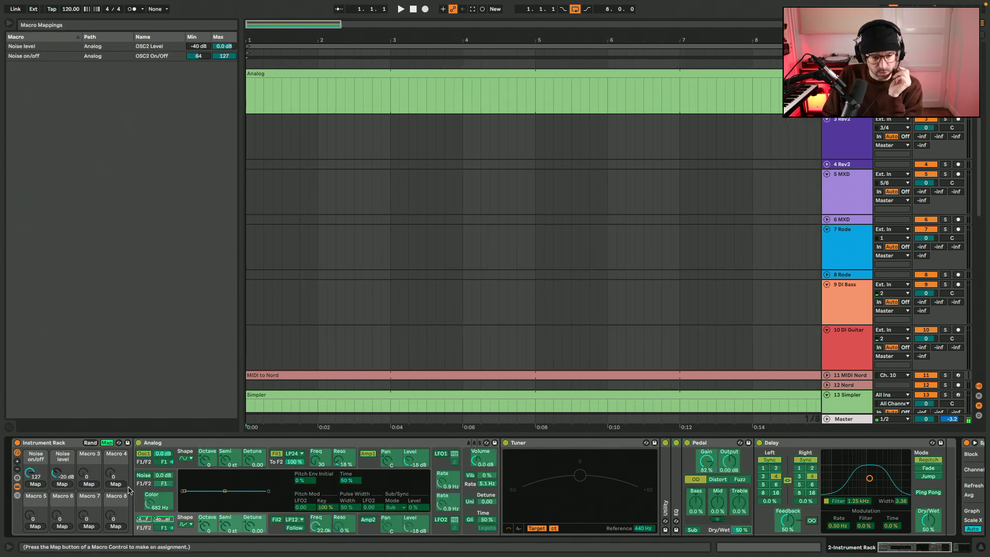
click(89, 484)
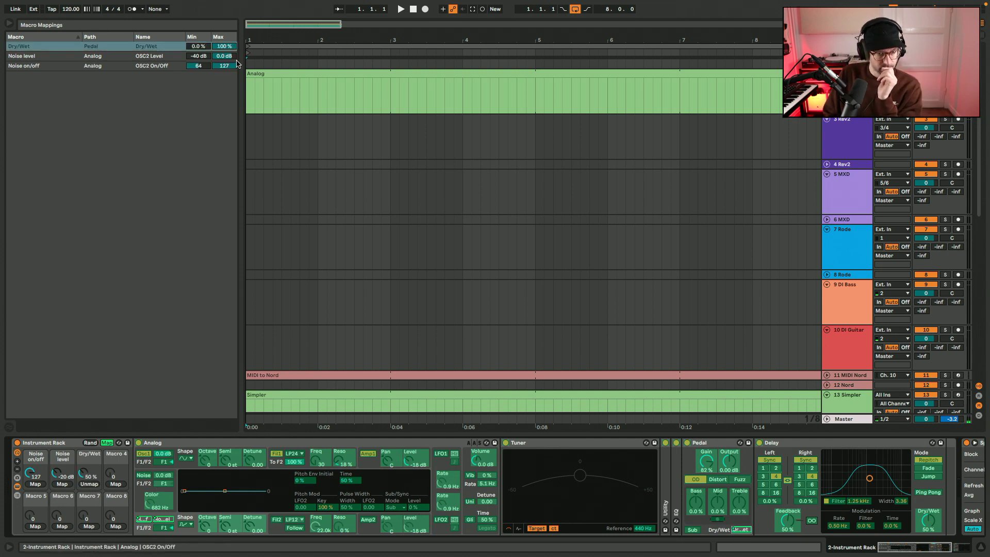
click(204, 46)
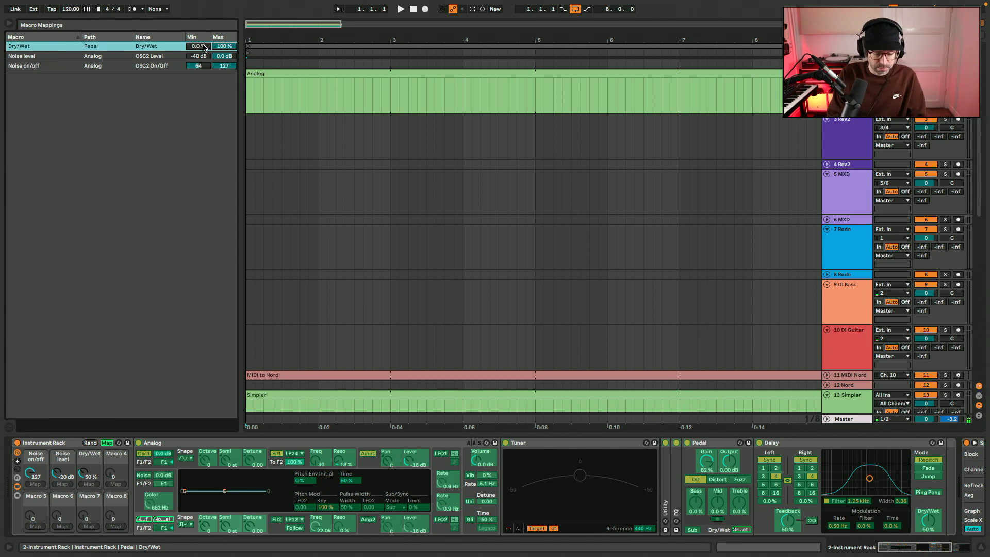
text(50)
key(Return)
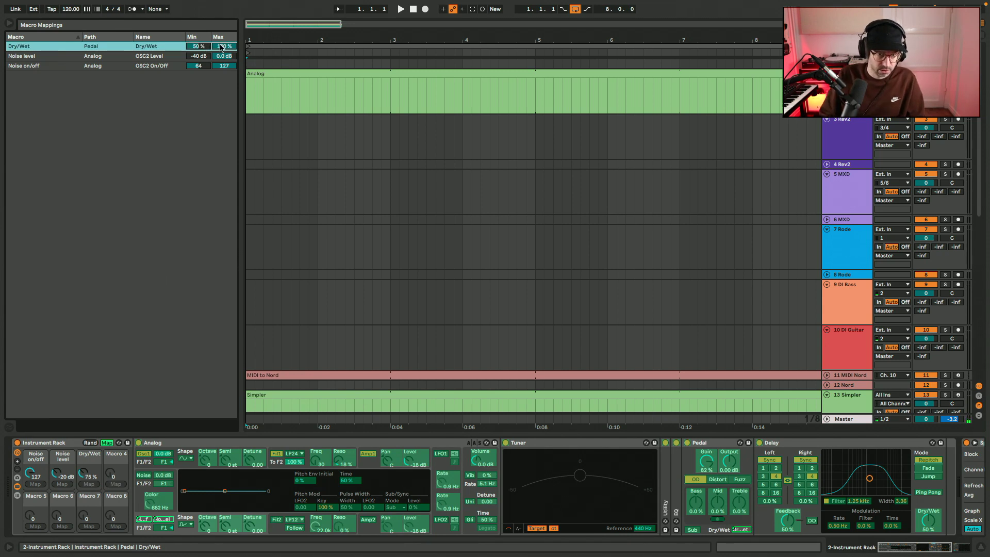
Rename the Pedal's Dry/Wet macro to "OD dry/wet".
click(94, 457)
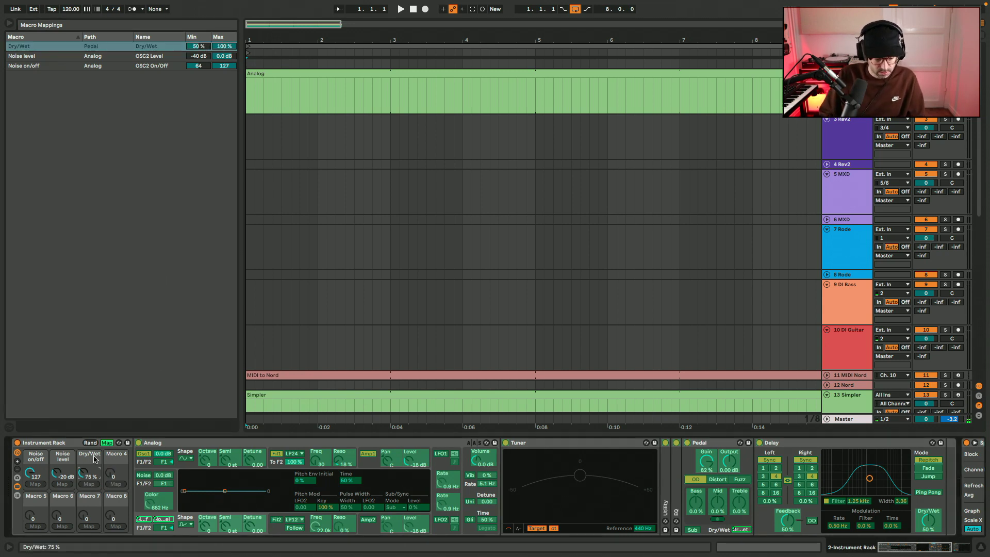
key(super+r)
text(Over)
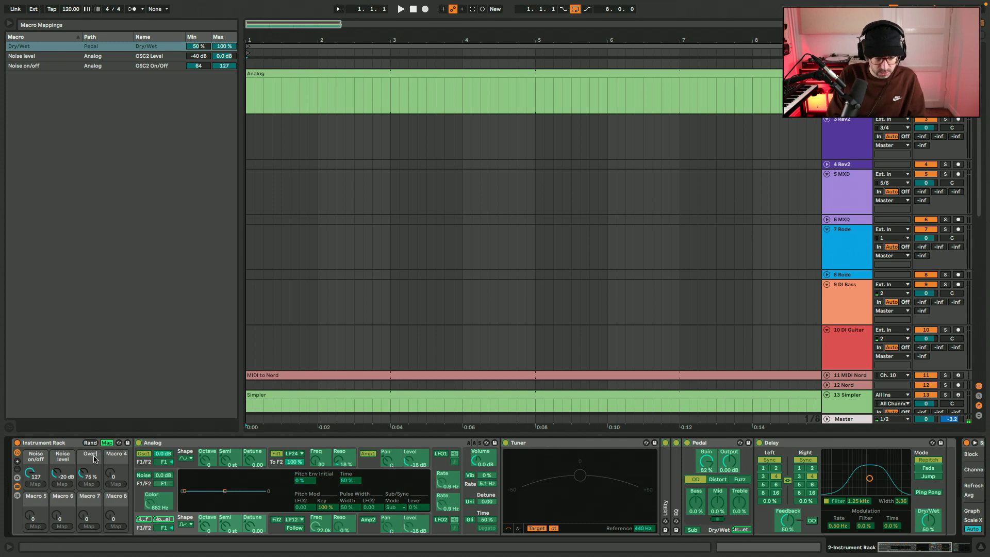
key(BackSpace)
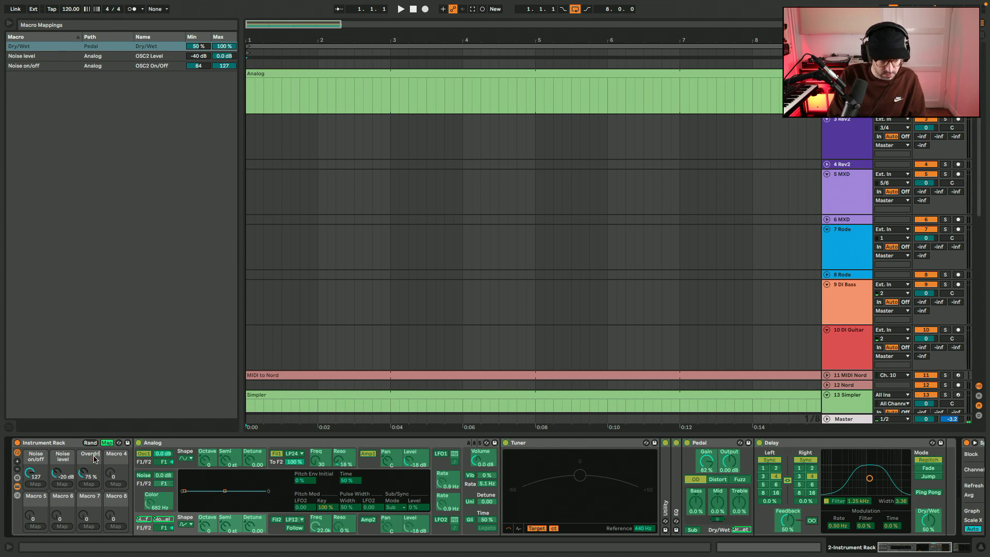
text(OD dry/wet)
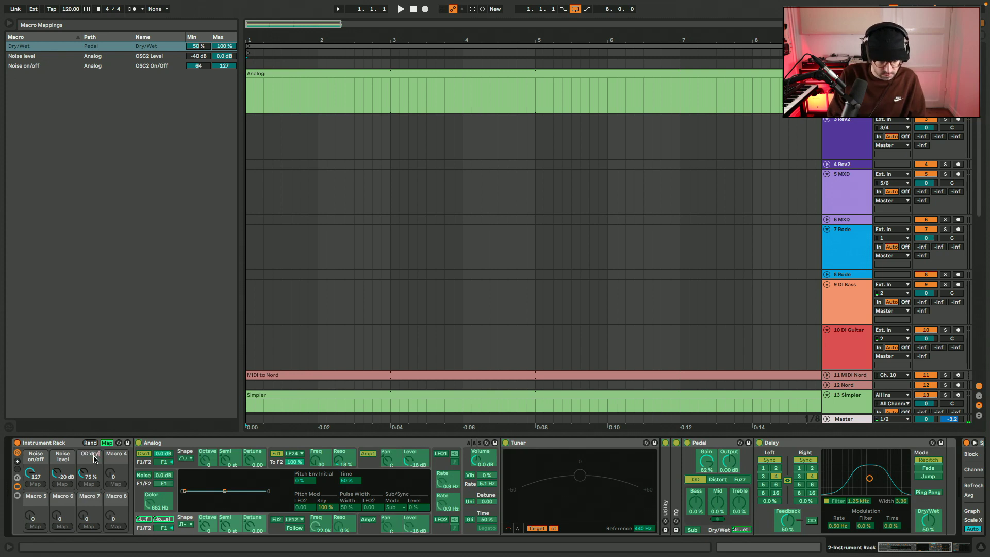
key(Return)
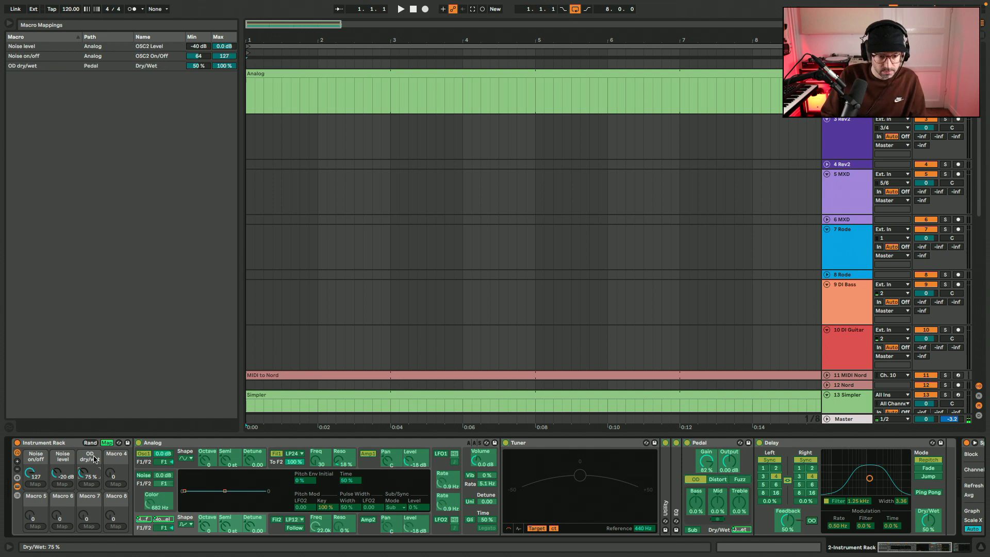
Map the Pedal's gain to Macro 4 and rename the macro "OD gain".
click(707, 461)
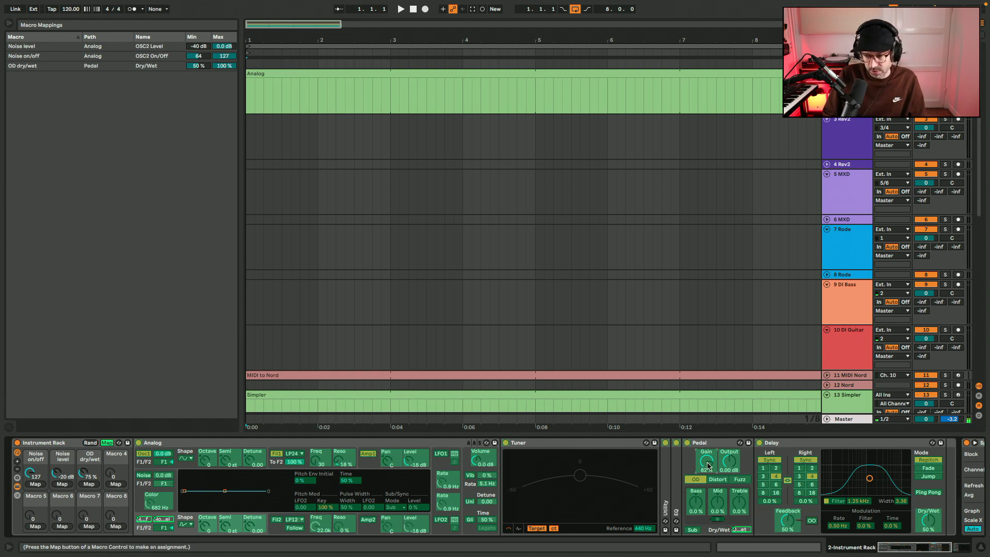
click(116, 484)
click(119, 463)
key(super+r)
key(Left)
text(P)
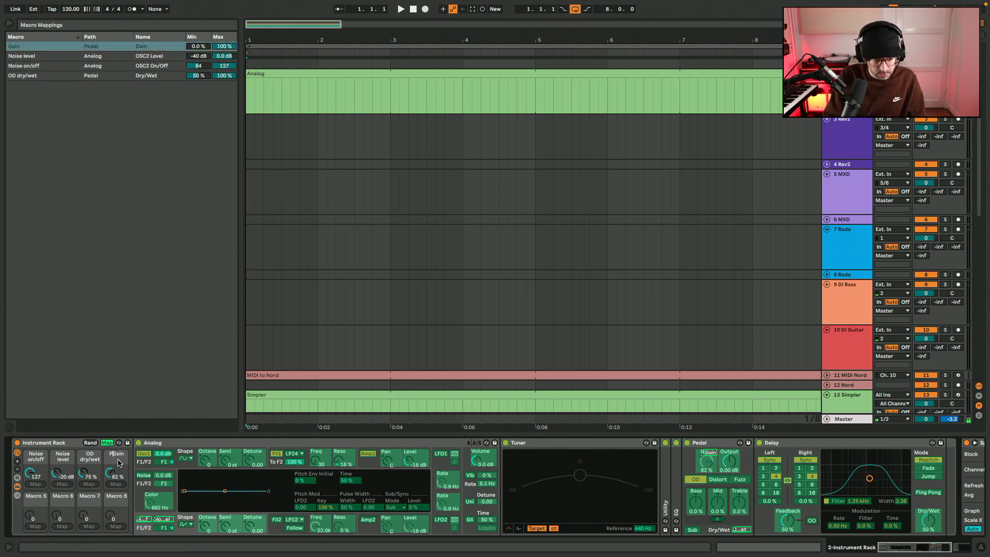
text(D)
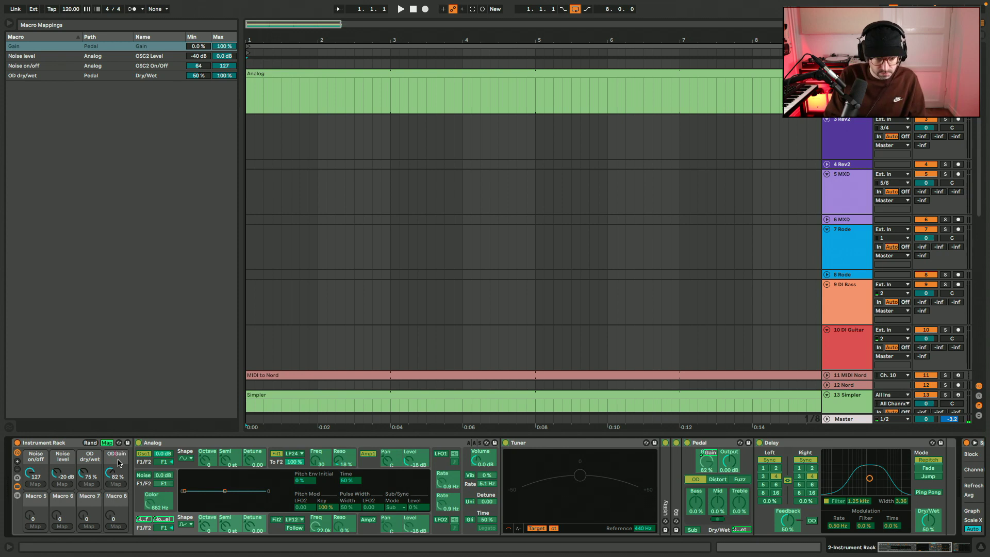
key(Delete)
text(g)
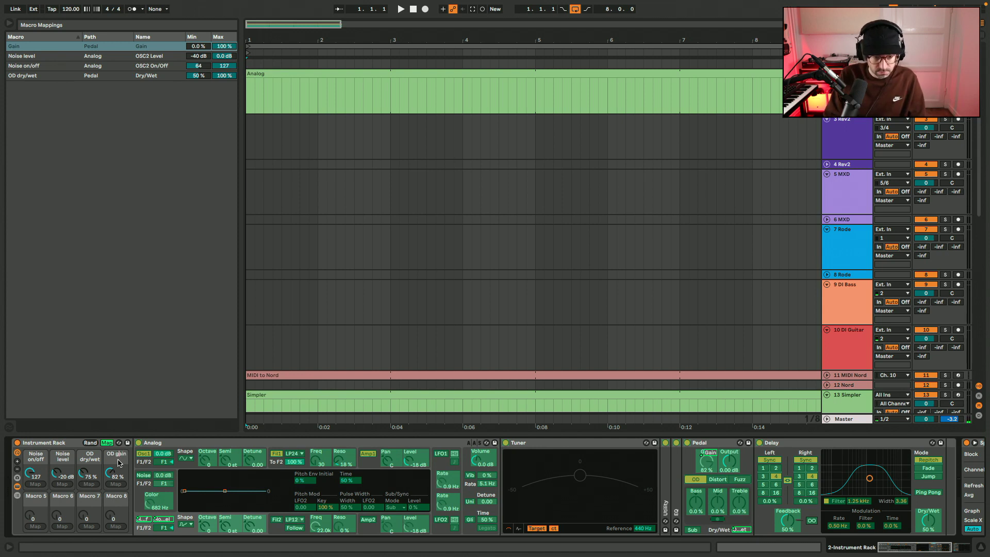
key(Return)
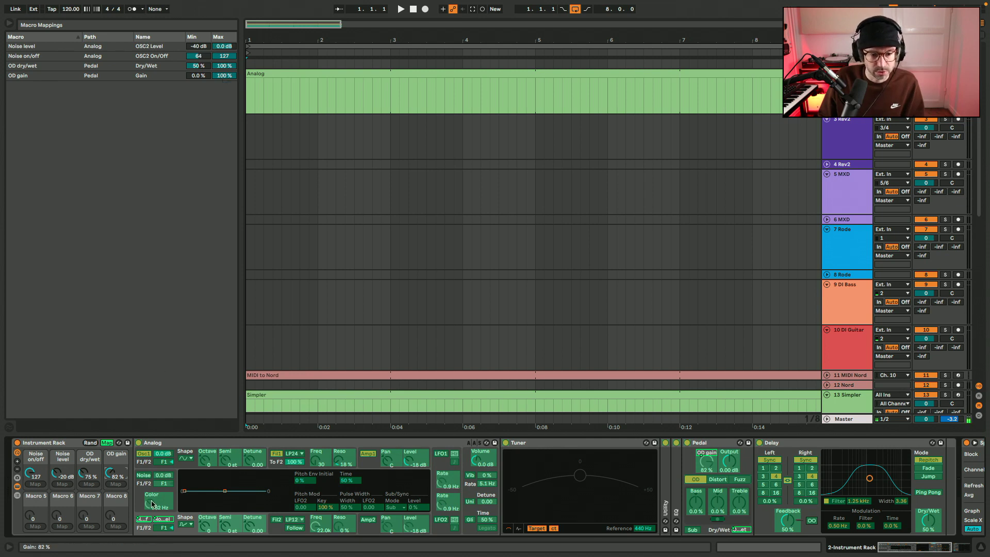
Leave mapping mode and adjust the macros to OD gain 22 % and OD dry/wet 63 %, keeping the noise switched on.
click(107, 443)
drag(119, 479, 119, 515)
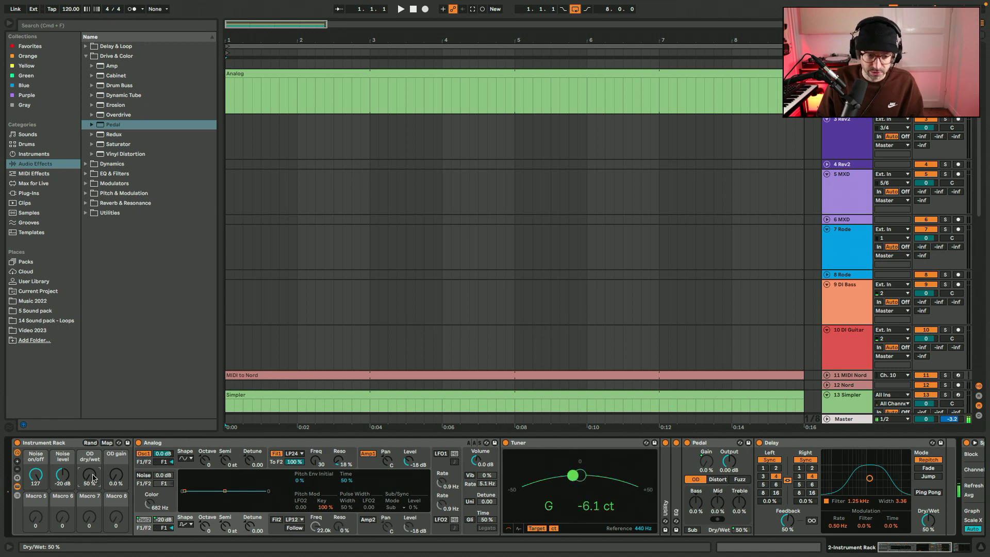
drag(116, 475, 116, 468)
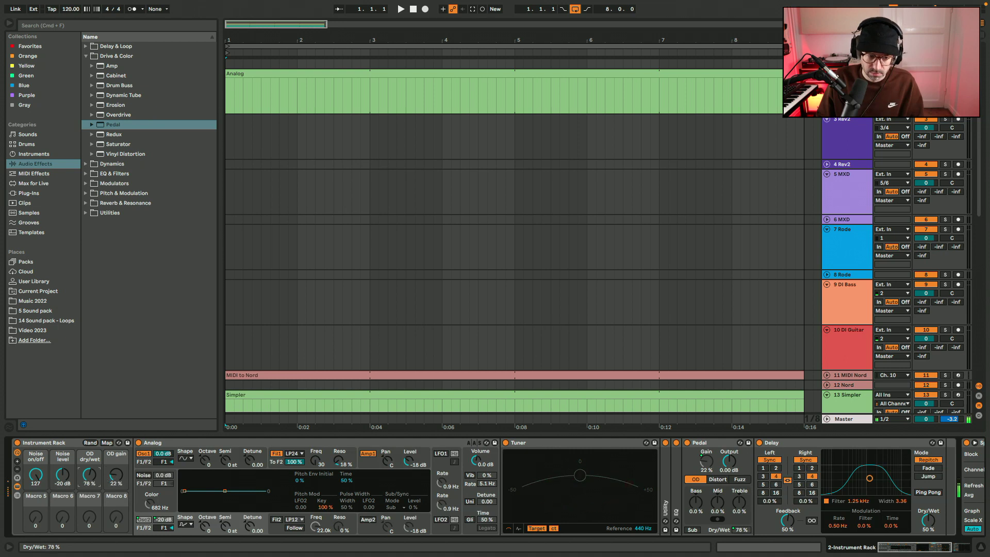
drag(89, 475, 117, 499)
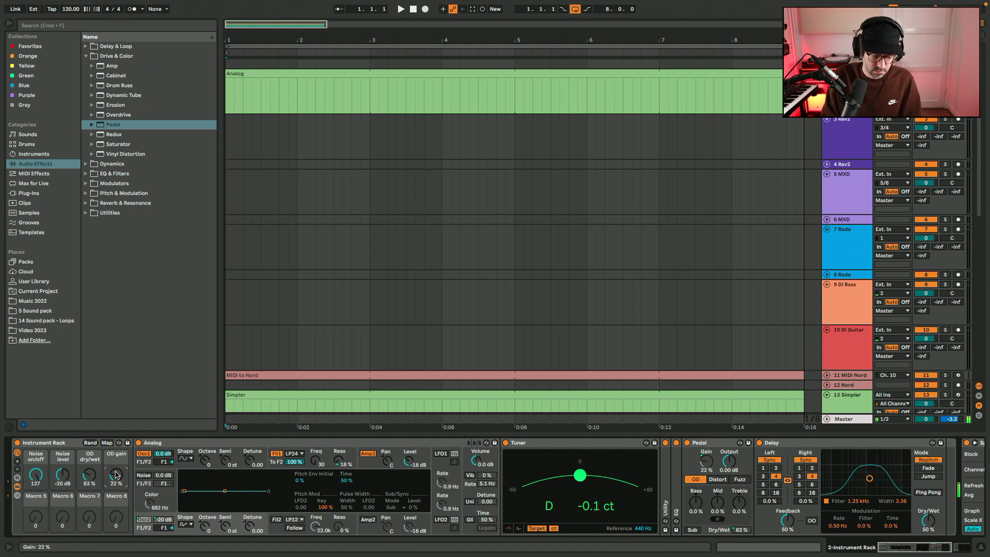
drag(35, 478, 35, 449)
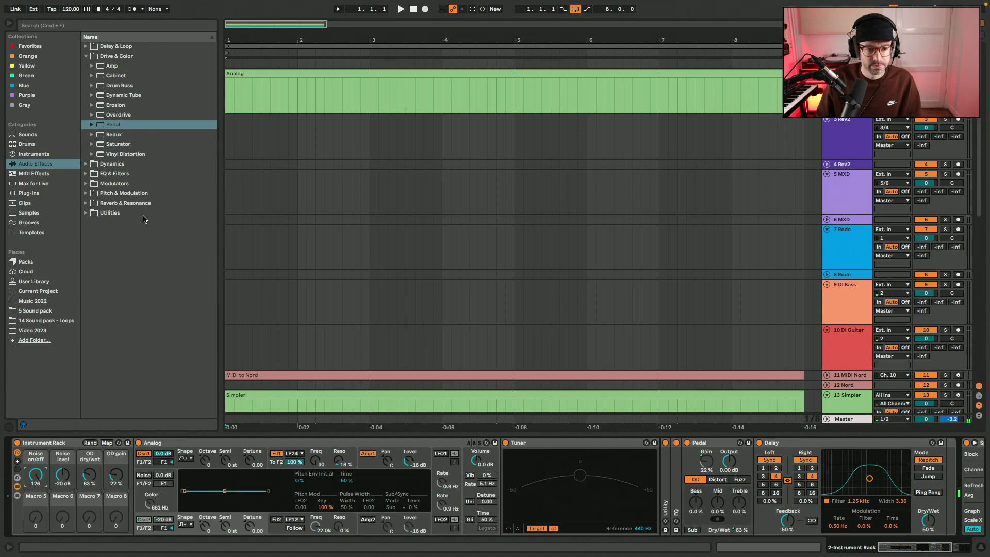
Add Hybrid Reverb after Delay inside the rack and collapse the Analog and Tuner devices.
click(86, 203)
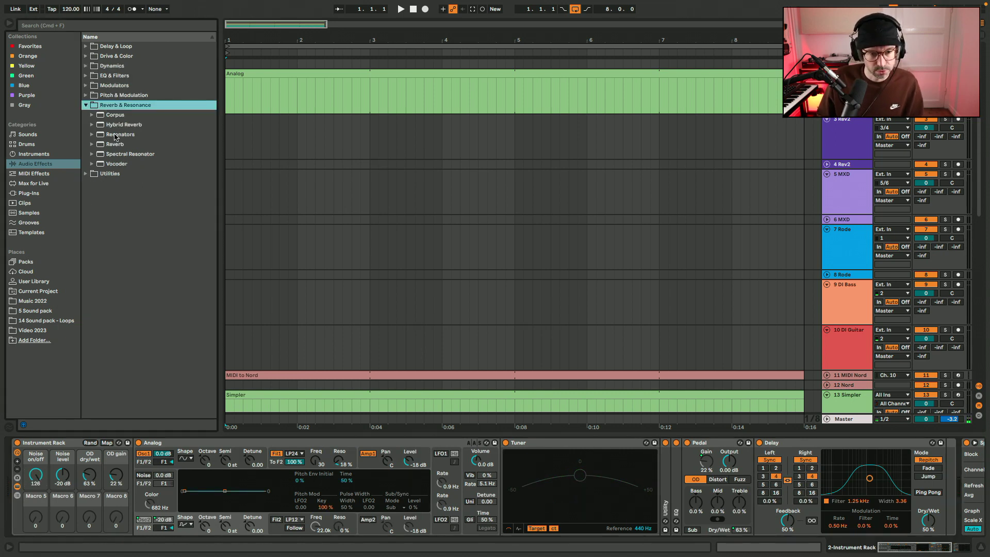
mouse_move(118, 124)
mouse_down()
mouse_move(824, 463)
mouse_move(875, 465)
mouse_up()
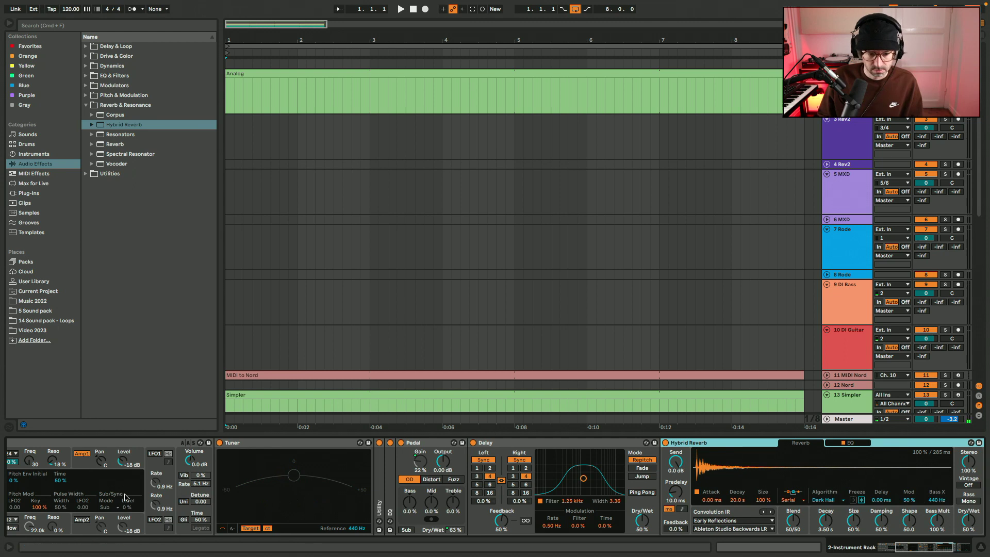
scroll(125, 497, left, 5)
double_click(164, 446)
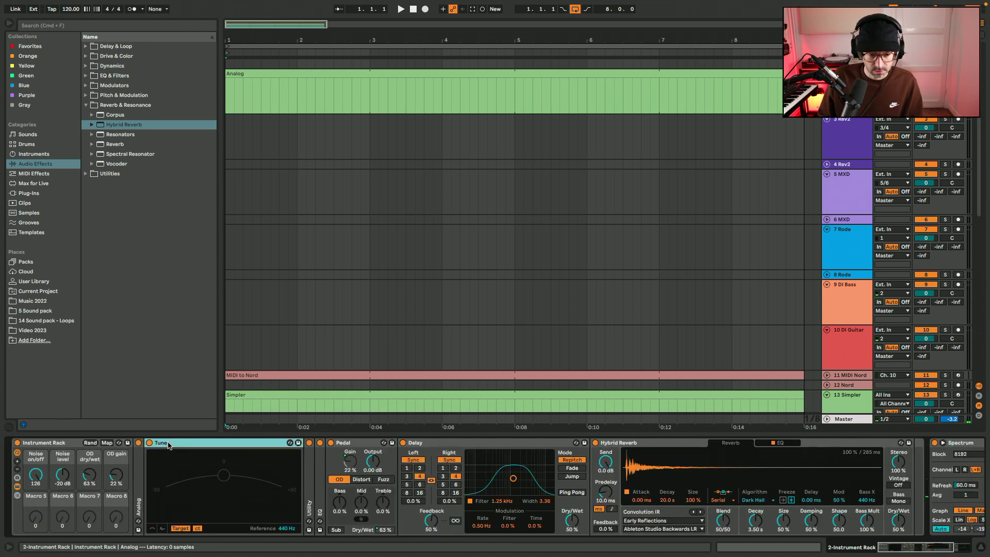
double_click(195, 444)
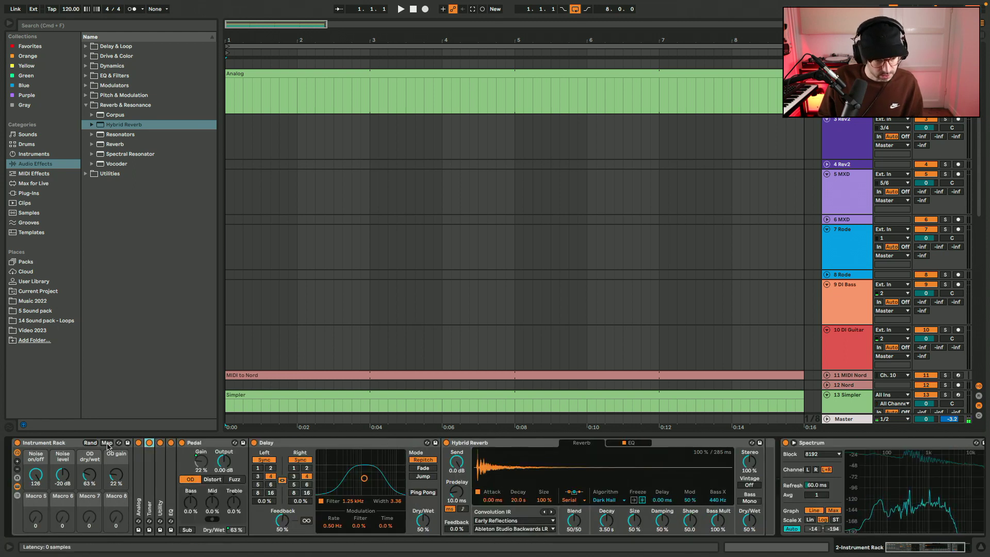
Map the Hybrid Reverb's Dry/Wet to Macro 5 and rename the macro "Reverb dry/Wet".
click(107, 443)
click(750, 526)
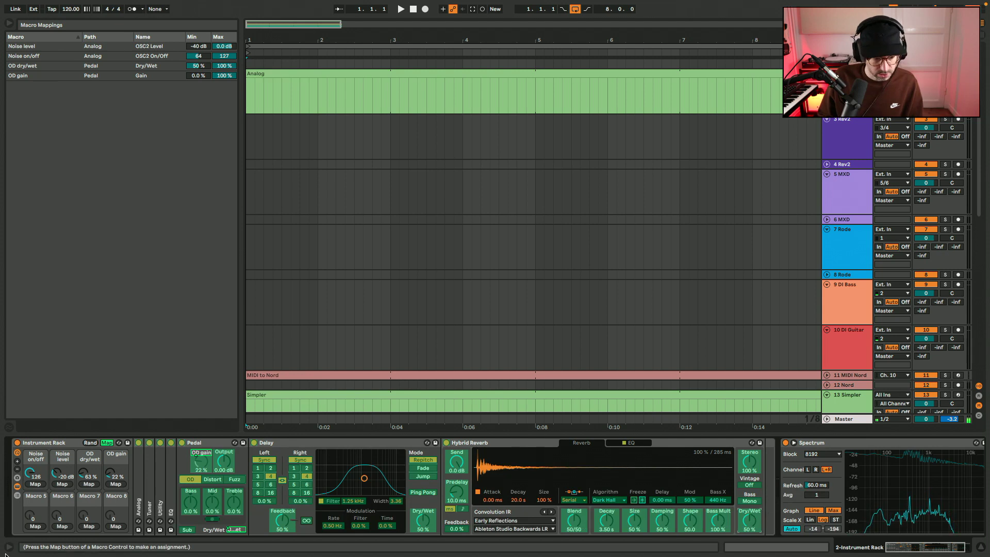
click(35, 526)
key(super+r)
key(Left)
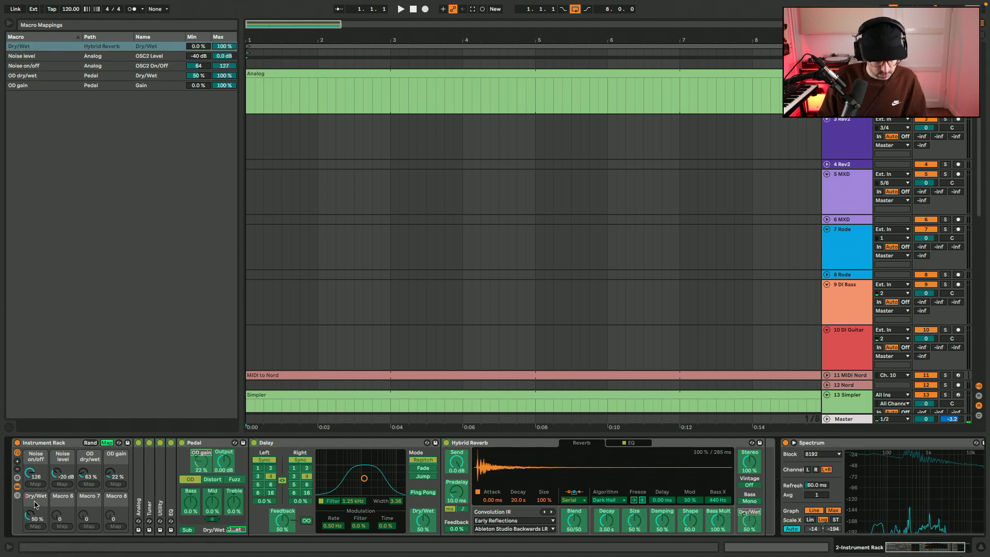
text(Reverb)
key(Delete)
text(d)
key(Return)
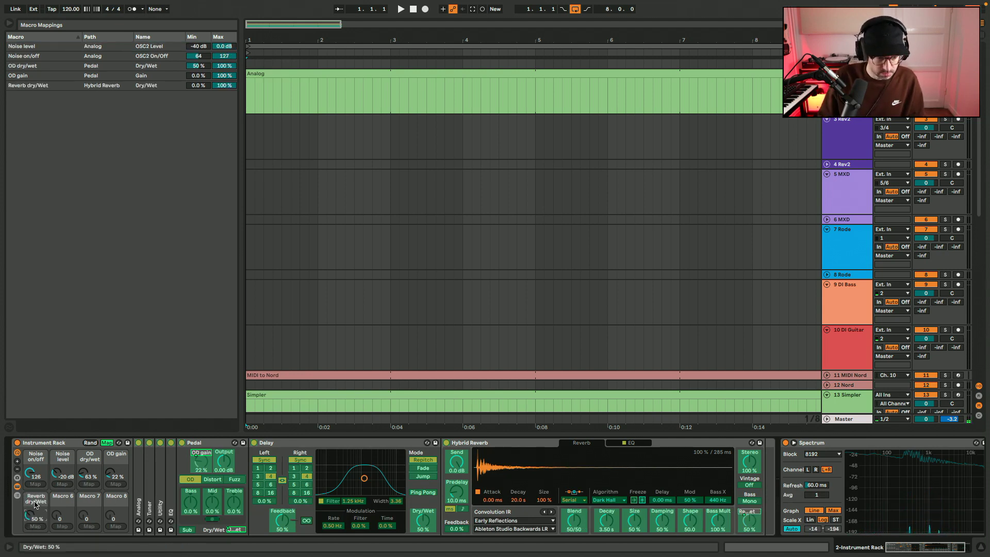
Leave mapping mode, then set the Hybrid Reverb's decay to 4.80 s and the Reverb dry/Wet macro to 20 %.
key(super+m)
drag(35, 514, 35, 539)
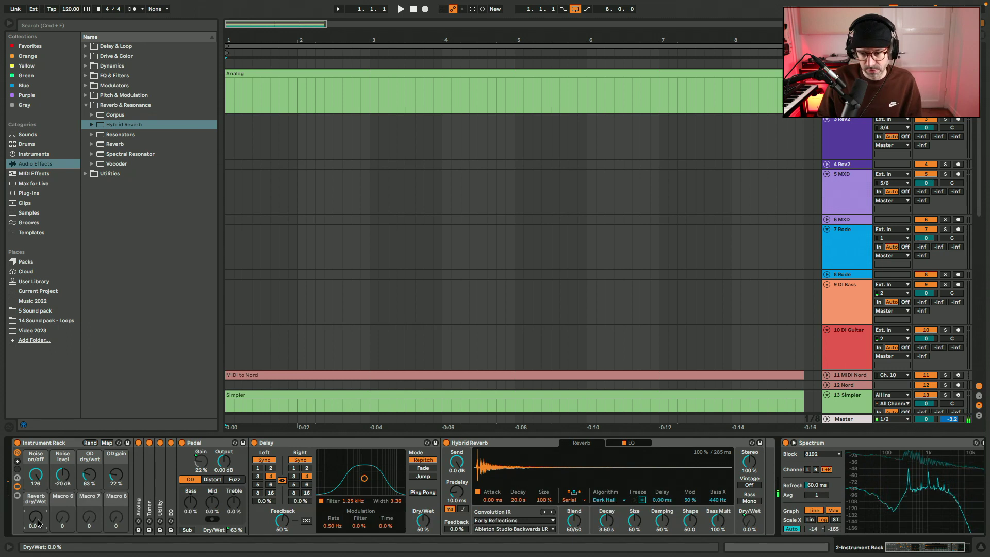
click(606, 521)
text(4)
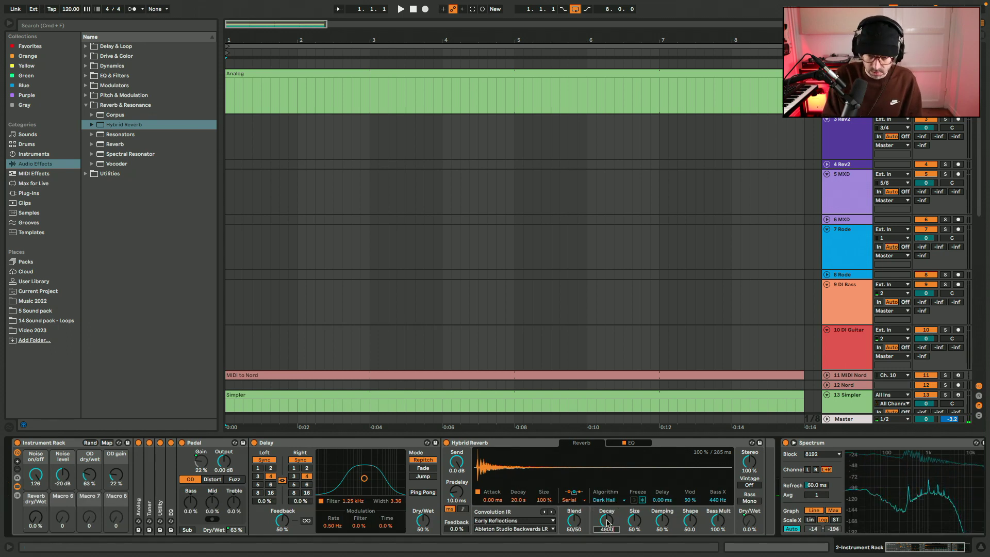
text(800)
key(Return)
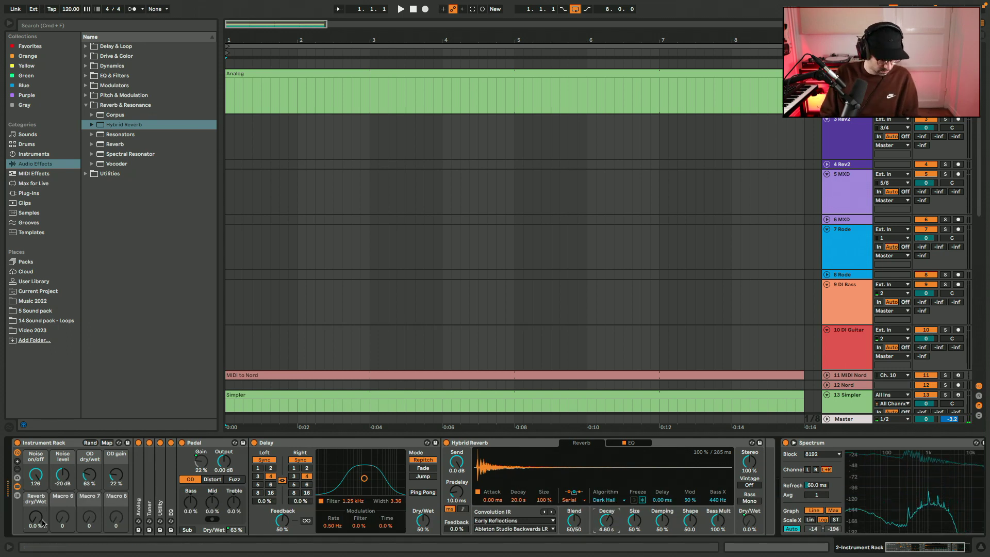
drag(41, 522, 40, 515)
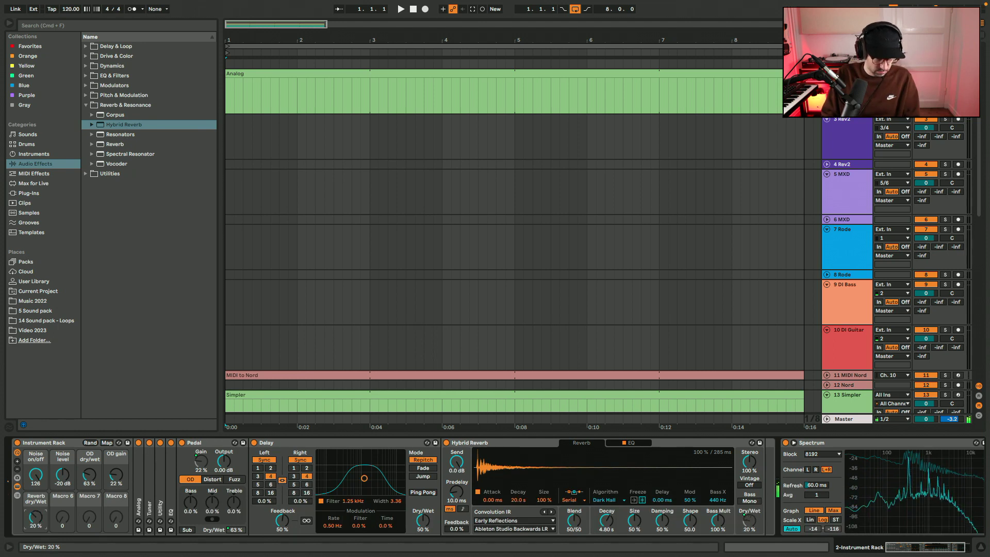
drag(42, 522, 43, 522)
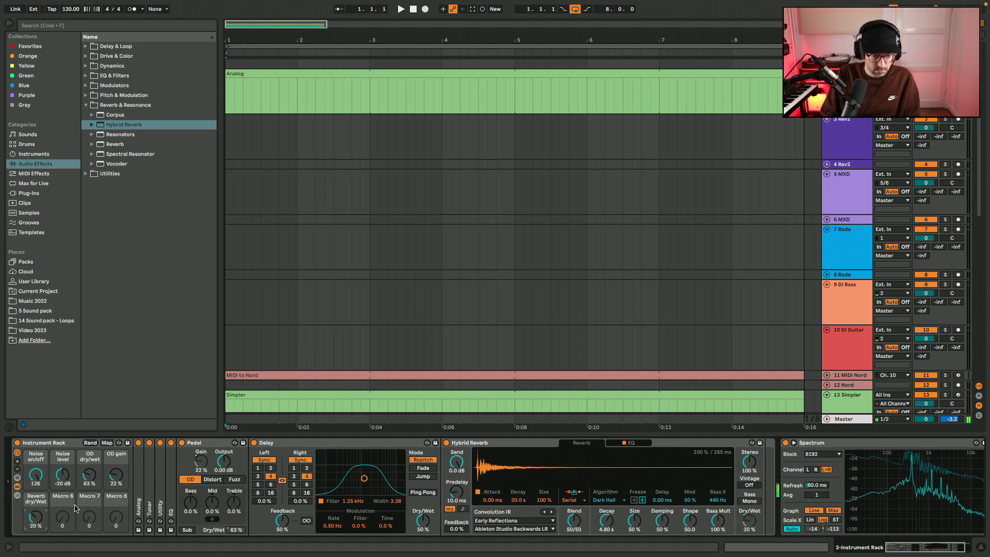
Adjust the rack's macros to OD dry/wet 60 %, OD gain 10 % and Noise level -20 dB.
click(89, 475)
drag(90, 475, 119, 476)
click(121, 474)
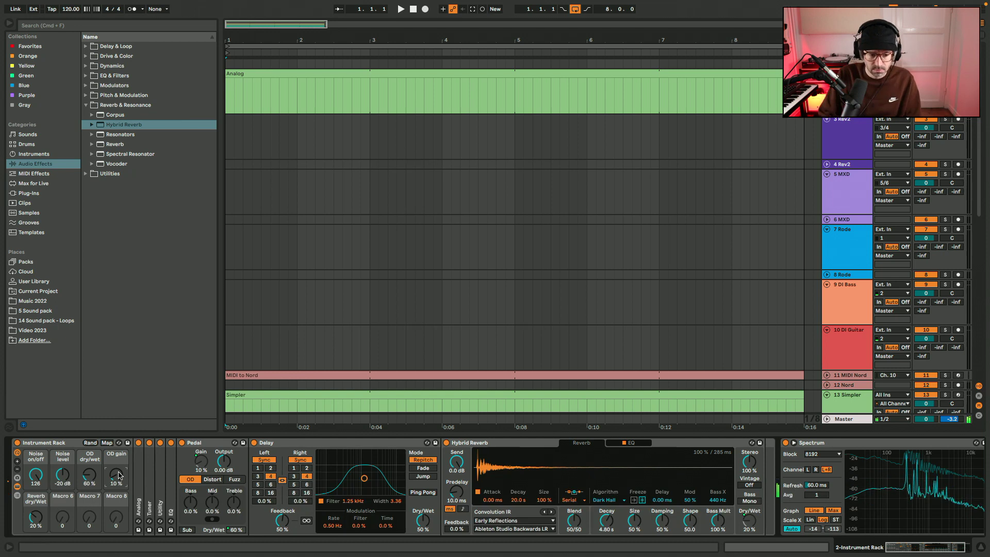
drag(38, 476, 62, 472)
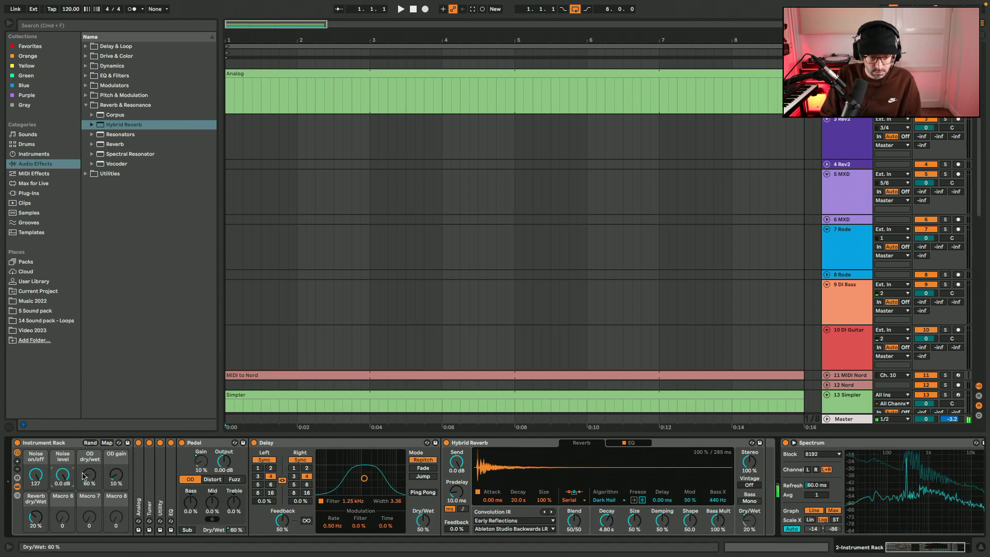
drag(62, 475, 62, 485)
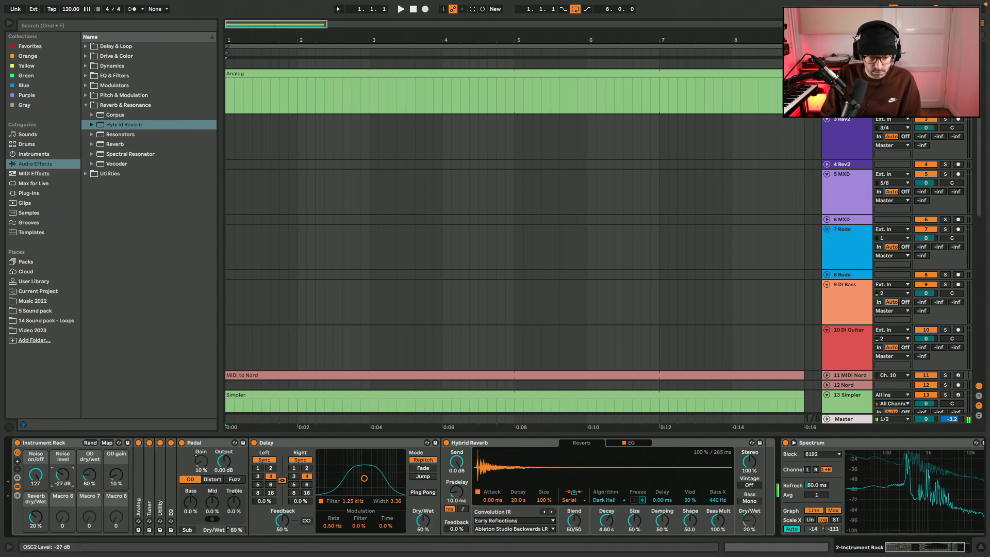
drag(62, 477, 62, 474)
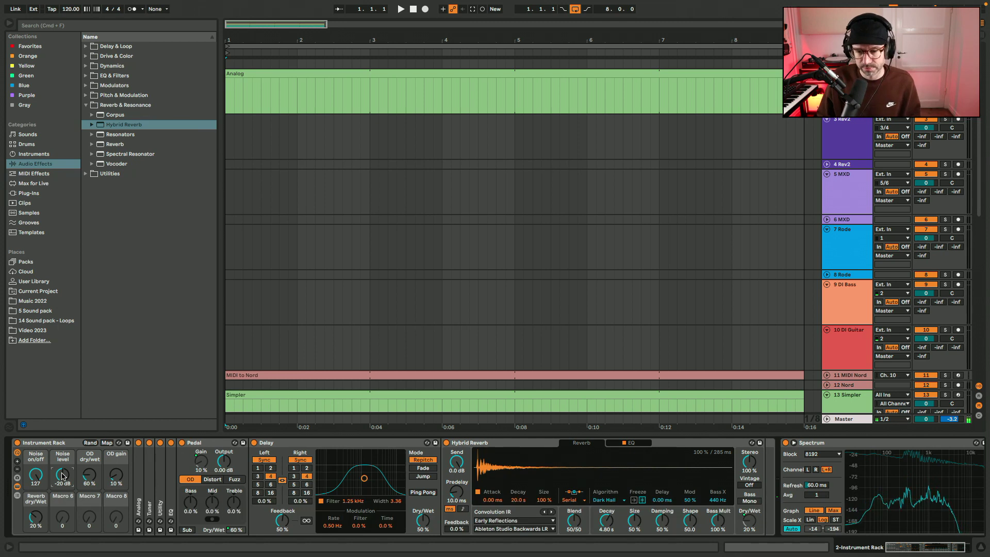
Save the Instrument Rack to the User Library as "Analog-FilterEnv-Noise".
click(127, 442)
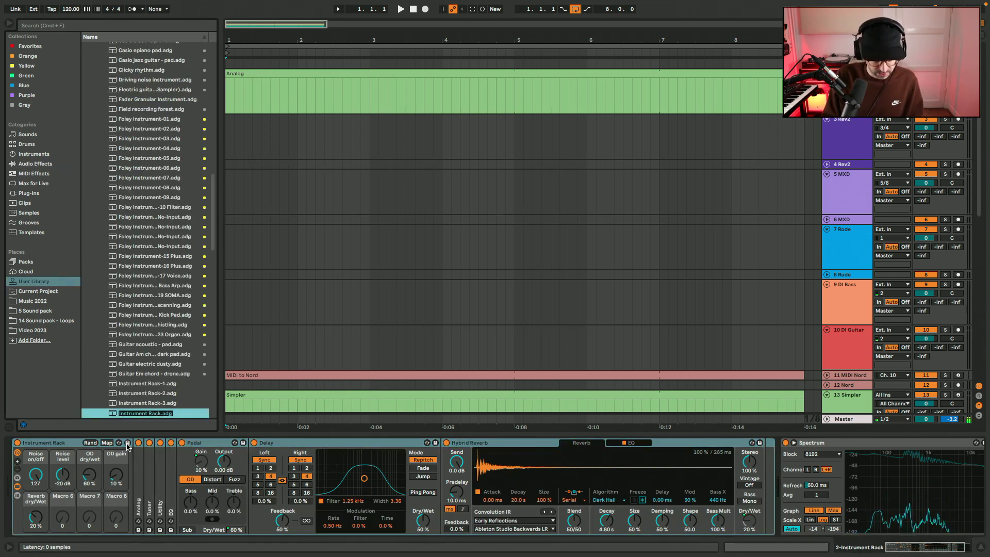
text(Anal)
key(BackSpace)
key(BackSpace)
key(BackSpace)
key(BackSpace)
text(Init)
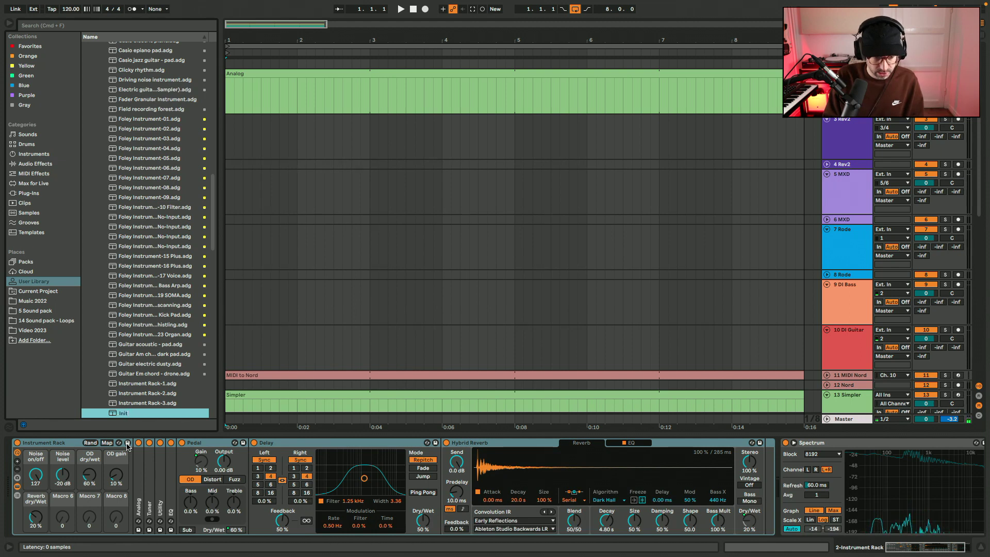
key(BackSpace)
key(BackSpace)
key(BackSpace)
key(BackSpace)
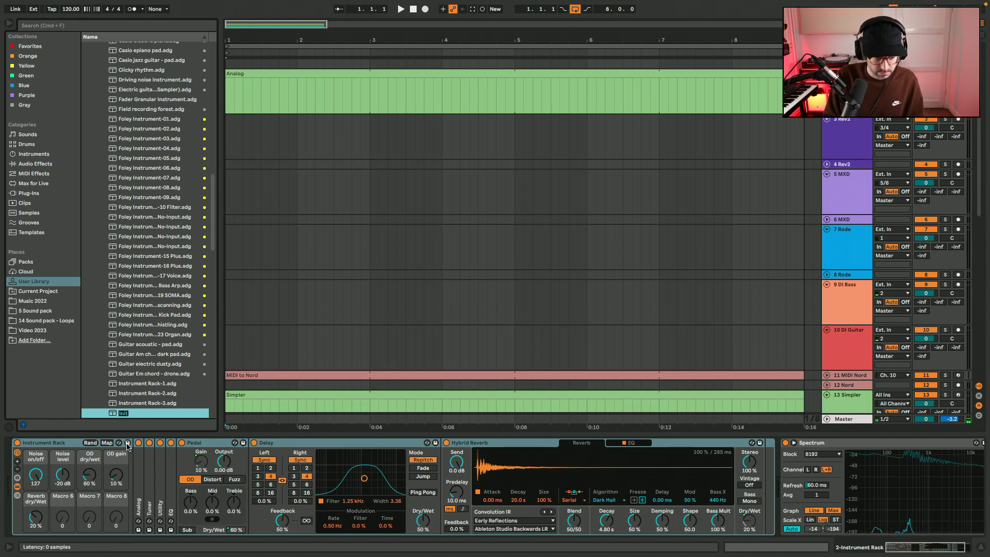
text(Anal)
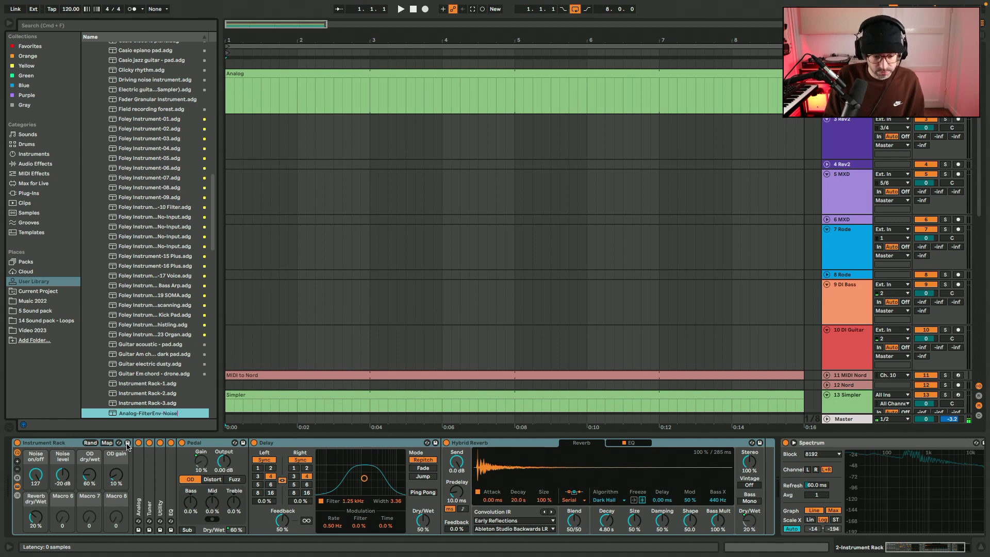
text(og-FilterEnv-Noise)
key(Return)
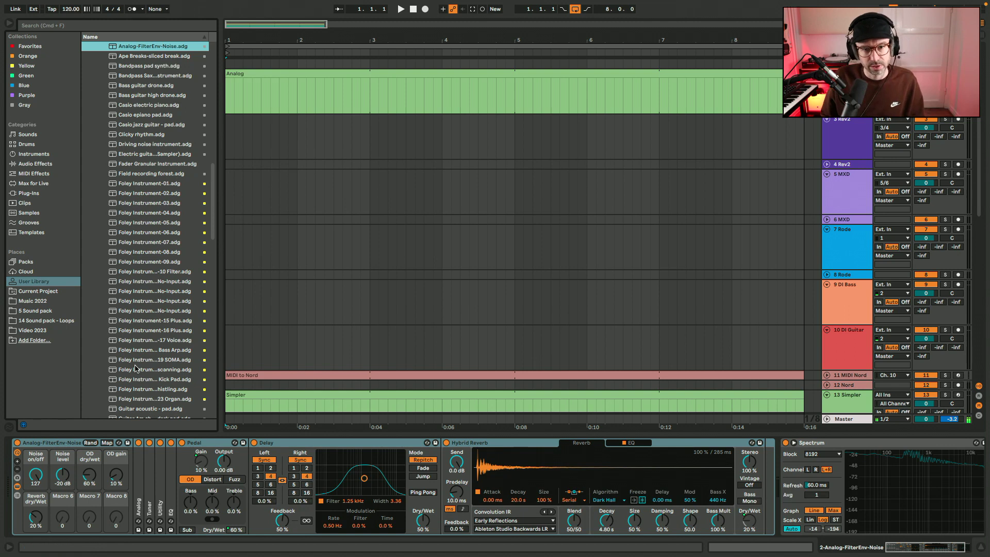
Hide the browser and open the Analog clip in the arrangement for note editing.
click(9, 23)
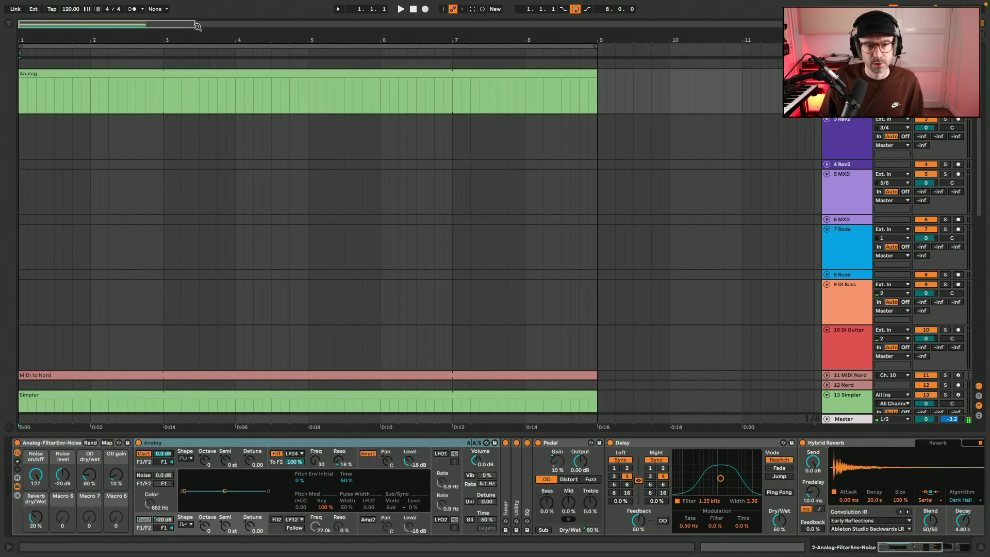
drag(195, 24, 151, 25)
double_click(122, 73)
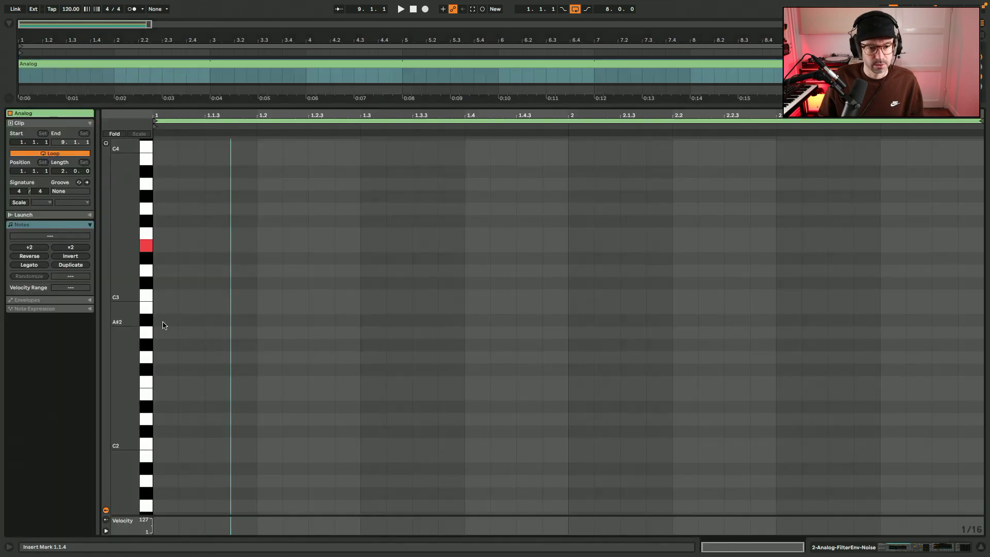
Enter a half-bar E3 followed by a half-bar C3, duplicate both into bar 2, and enlarge the velocity lane.
double_click(170, 246)
drag(177, 249, 530, 296)
drag(491, 333, 276, 215)
key(ctrl+d)
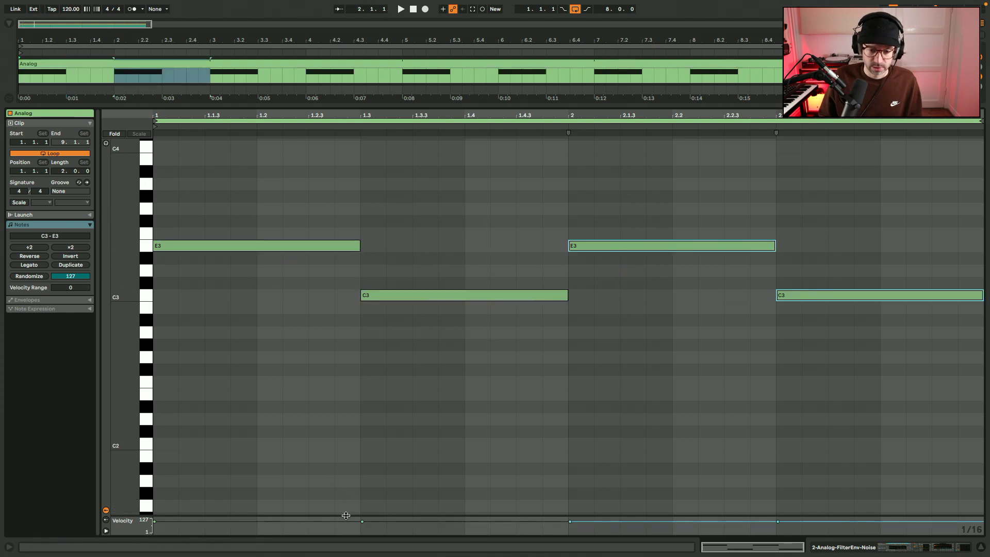
drag(345, 515, 345, 500)
click(379, 419)
Play the clip and replace the long E3 notes with sixteenth-length E3 notes on beats 1 and 2 of both bars.
key(space)
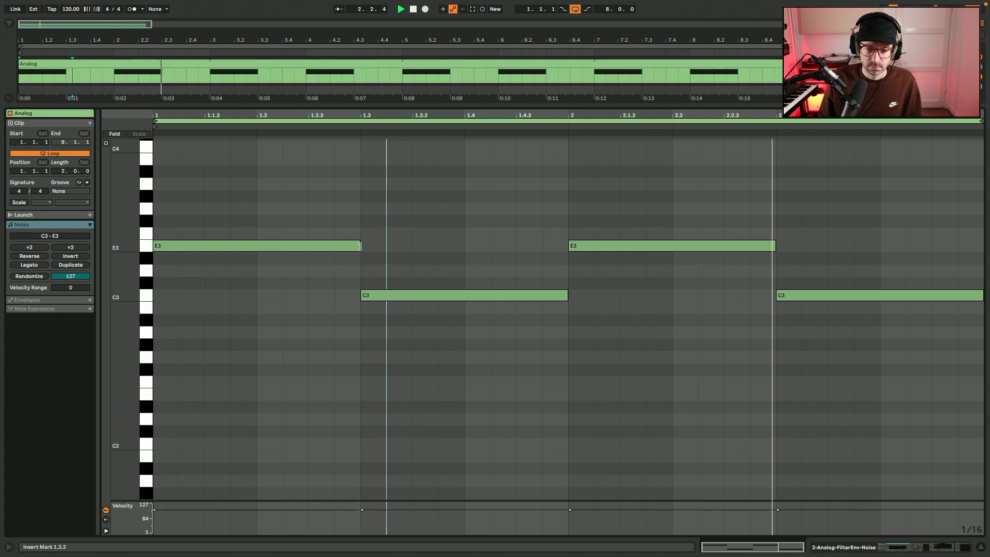
drag(360, 246, 381, 246)
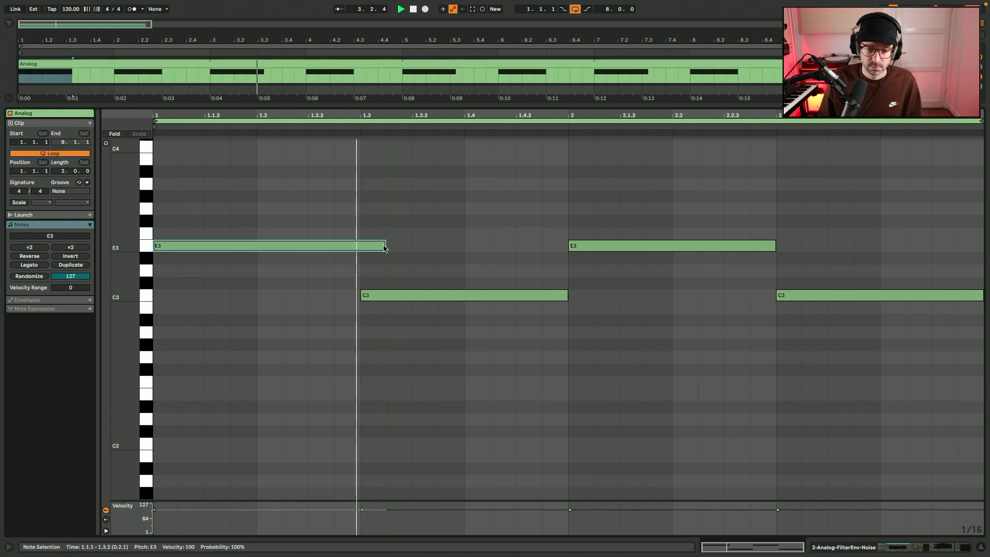
drag(384, 247, 269, 257)
drag(775, 246, 721, 247)
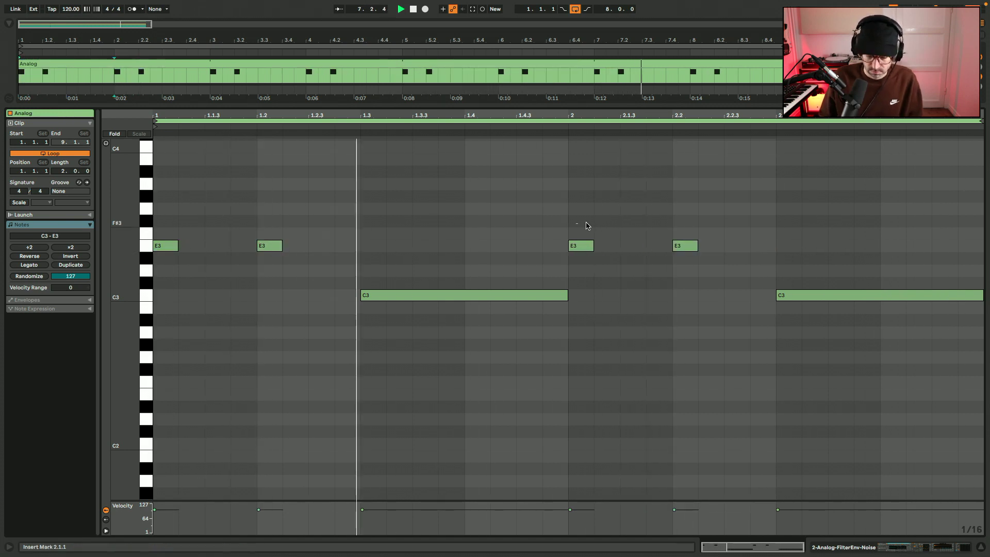
Transpose the bar 2 notes down two semitones, then raise the long last note one semitone to B2.
drag(585, 225, 973, 360)
key(Down)
key(Down)
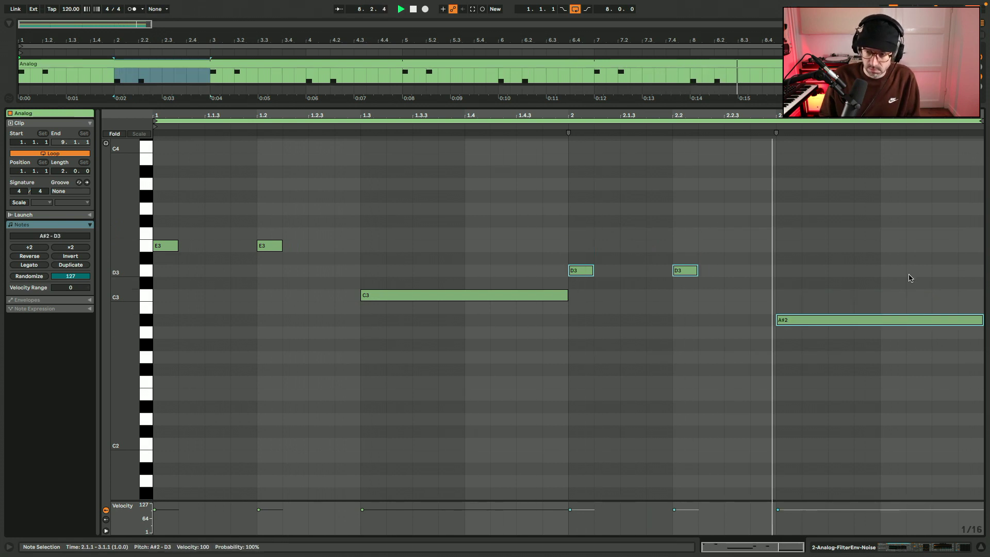
drag(910, 283, 869, 349)
key(Up)
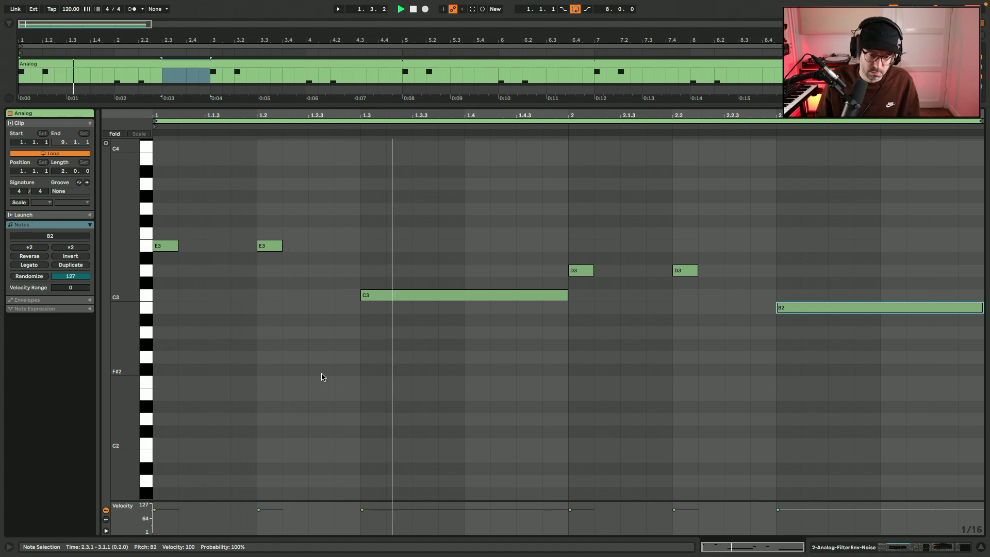
Move the second E3 to 1.2.3 and the second D3 to 2.2.3, lowering their velocities to about 55.
key(space)
drag(275, 248, 327, 251)
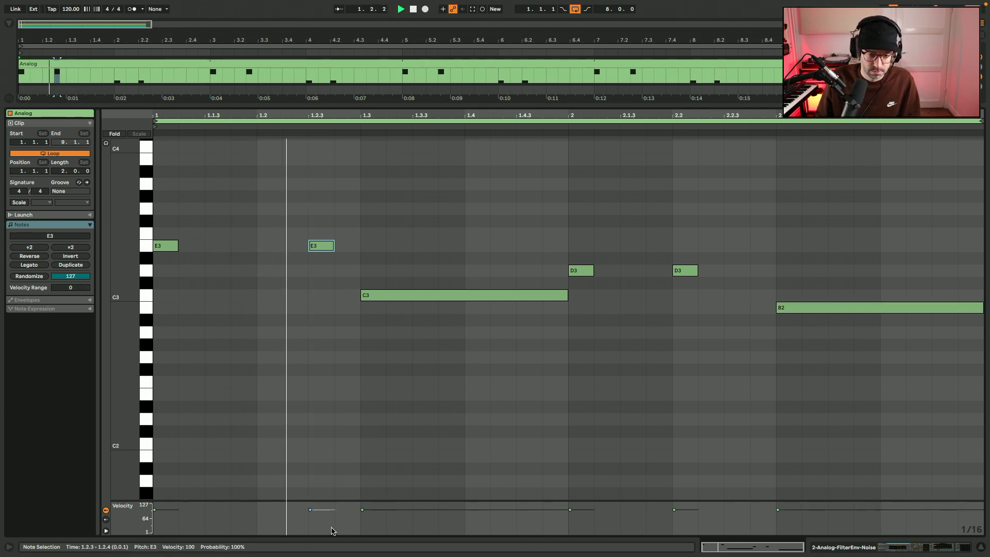
key(space)
drag(321, 510, 320, 521)
click(674, 509)
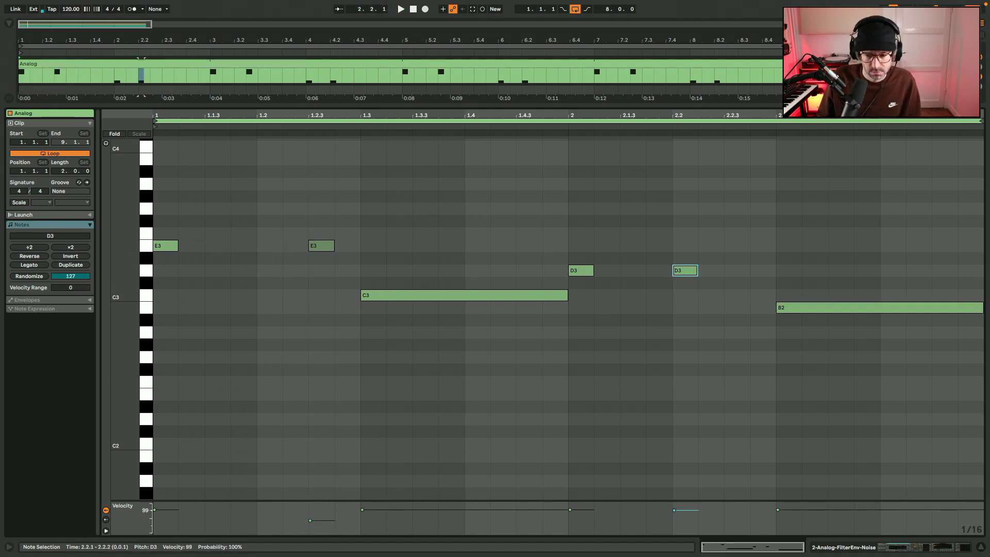
drag(686, 277, 738, 277)
key(space)
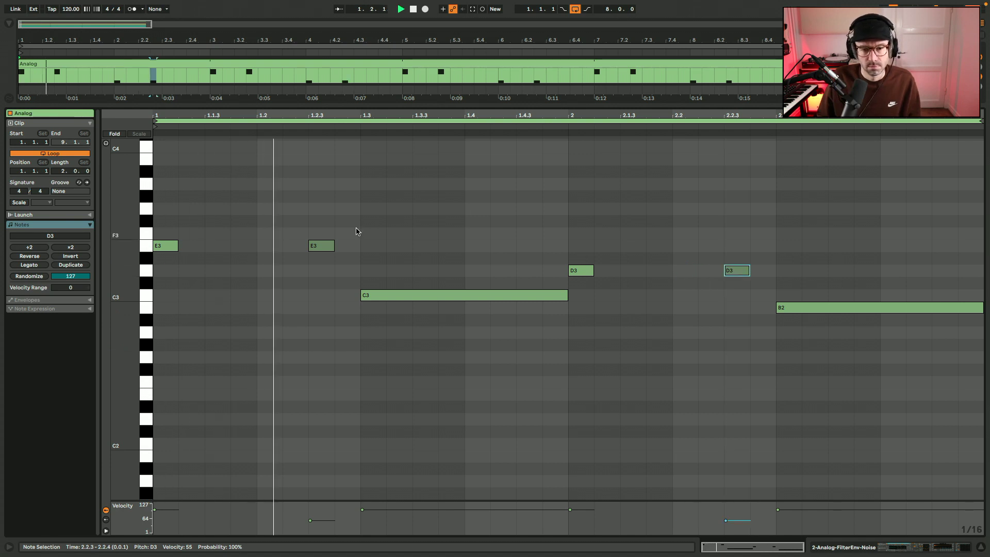
Copy the soft E3 to 1.1.4 with velocity 53 and raise the velocity of the E3 at 1.2.3 to 80.
key(space)
drag(324, 246, 247, 246)
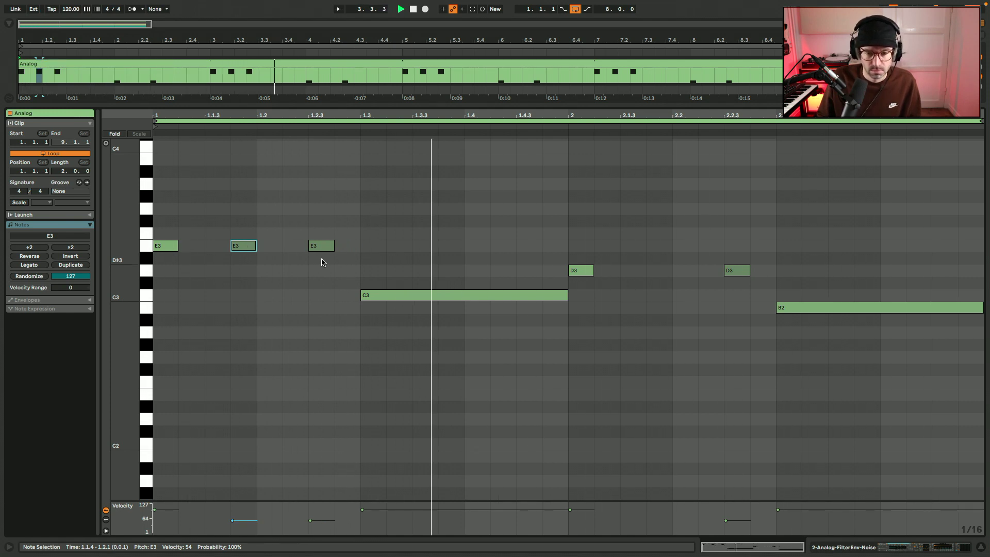
drag(232, 515, 232, 515)
key(space)
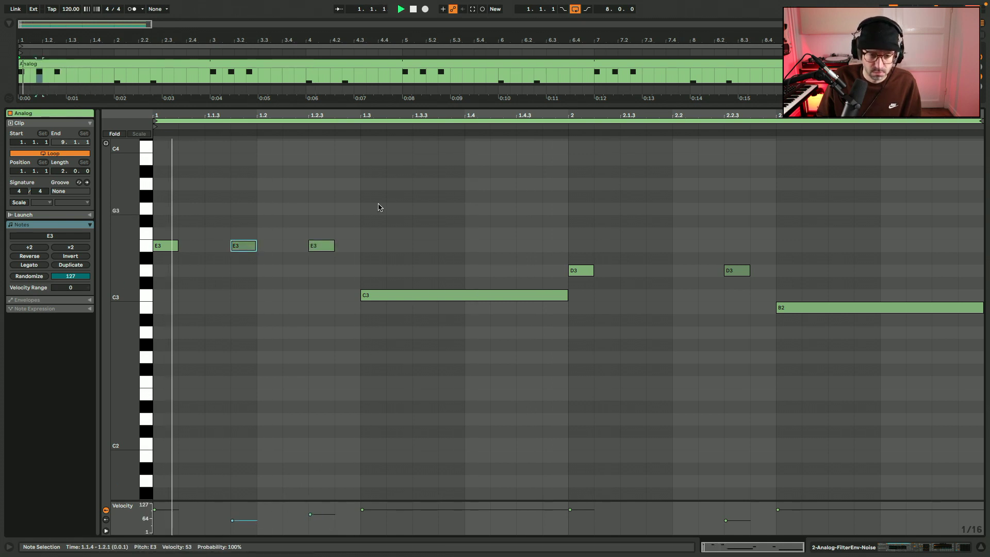
Set the song tempo to 107 BPM and restart playback.
click(63, 11)
text(1057)
key(BackSpace)
key(BackSpace)
text(7)
key(Return)
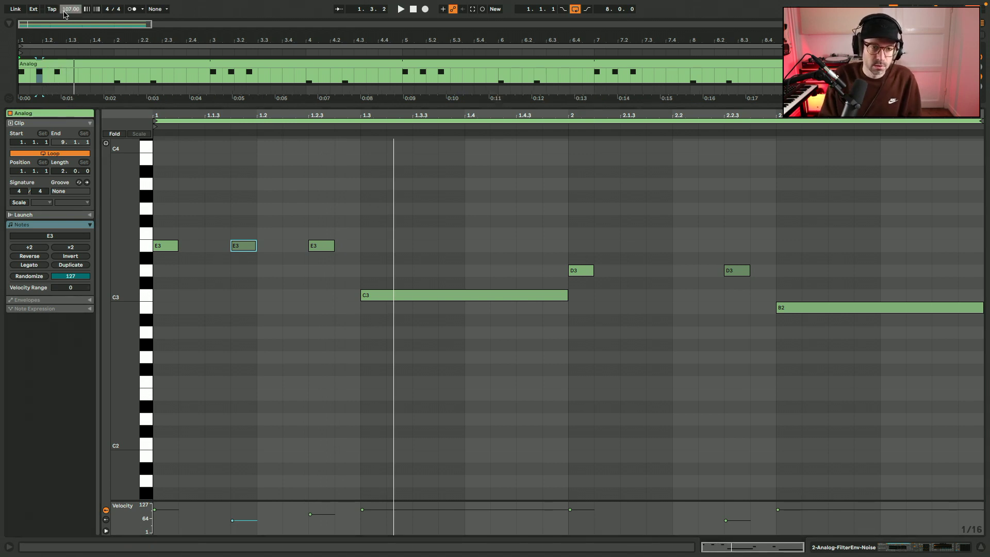
key(space)
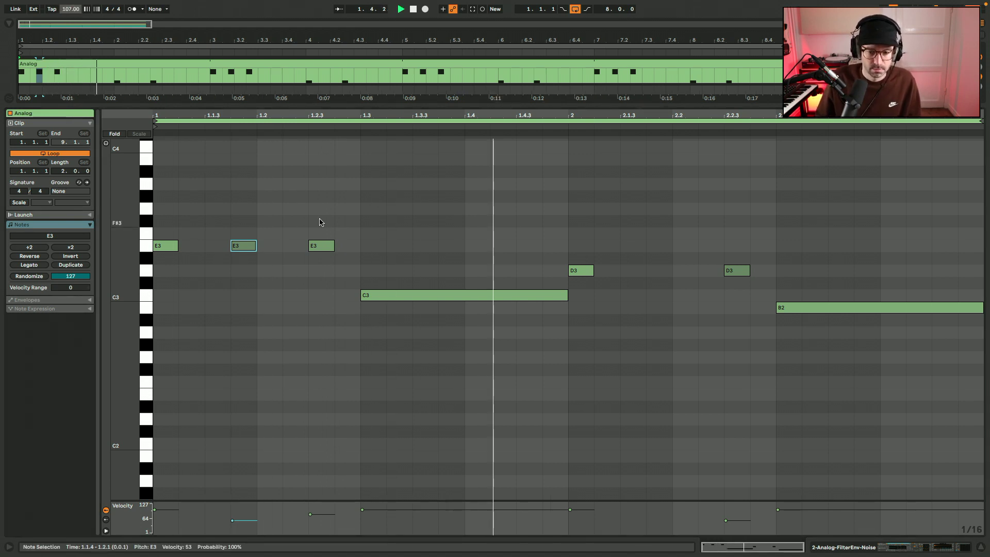
Lower the velocity of the long C3 and B2 notes to 65.
click(428, 511)
drag(428, 511, 431, 518)
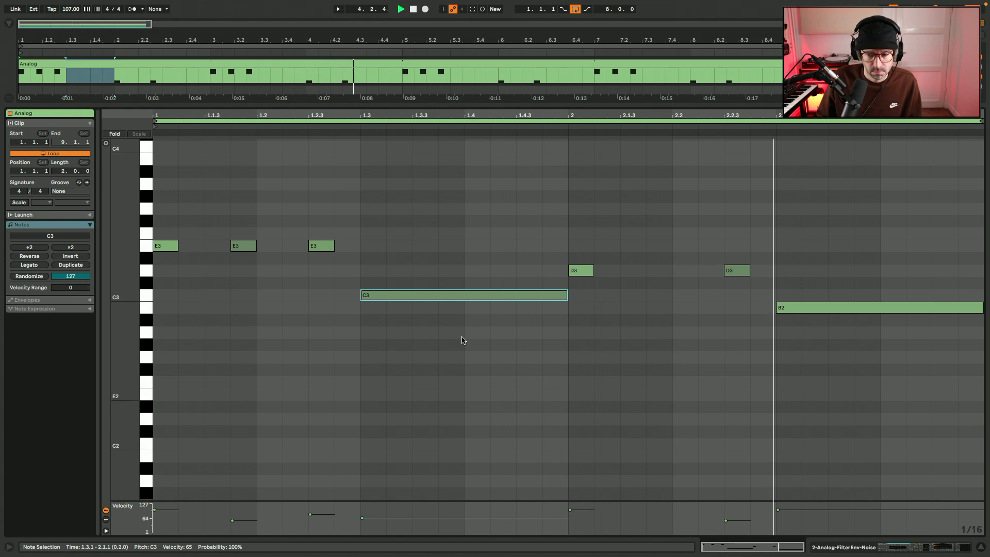
drag(372, 296, 798, 308)
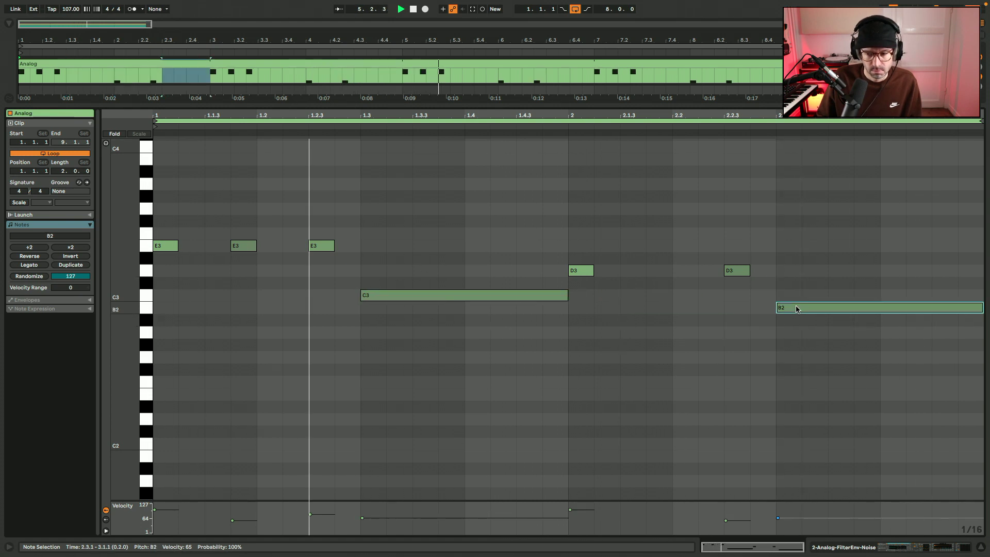
Copy the two softer E3 notes into bar 2 as D3 notes at 2.1.4 and 2.2.3.
click(352, 257)
drag(348, 254, 665, 273)
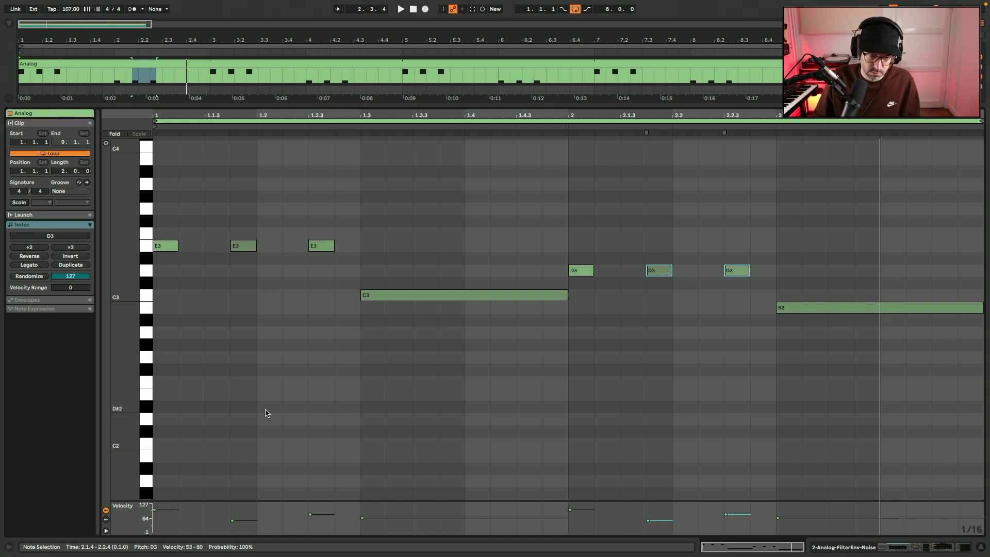
Split the Analog clip at bars 3 and 5 and set the arrangement loop to the two-bar clip between them.
click(211, 73)
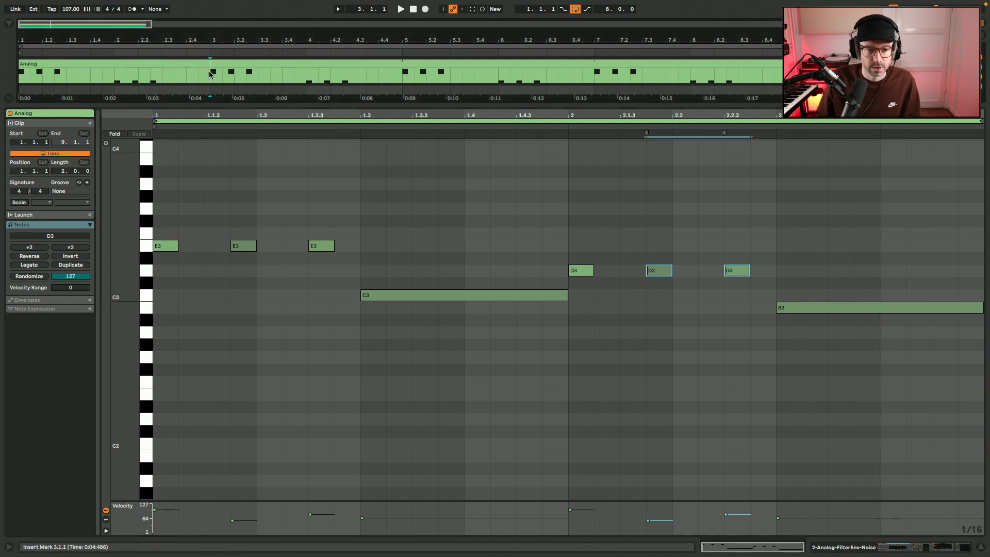
key(ctrl+e)
click(393, 65)
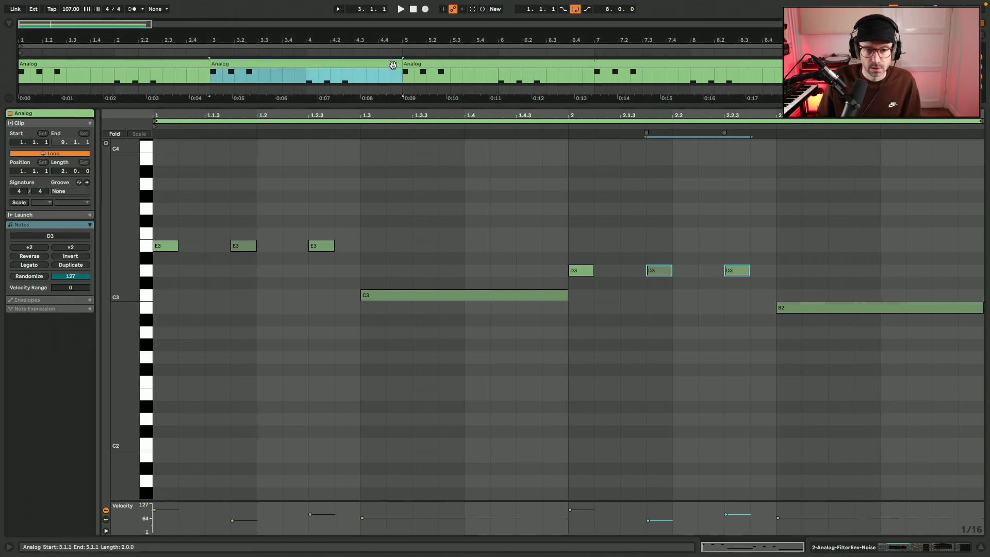
key(ctrl+l)
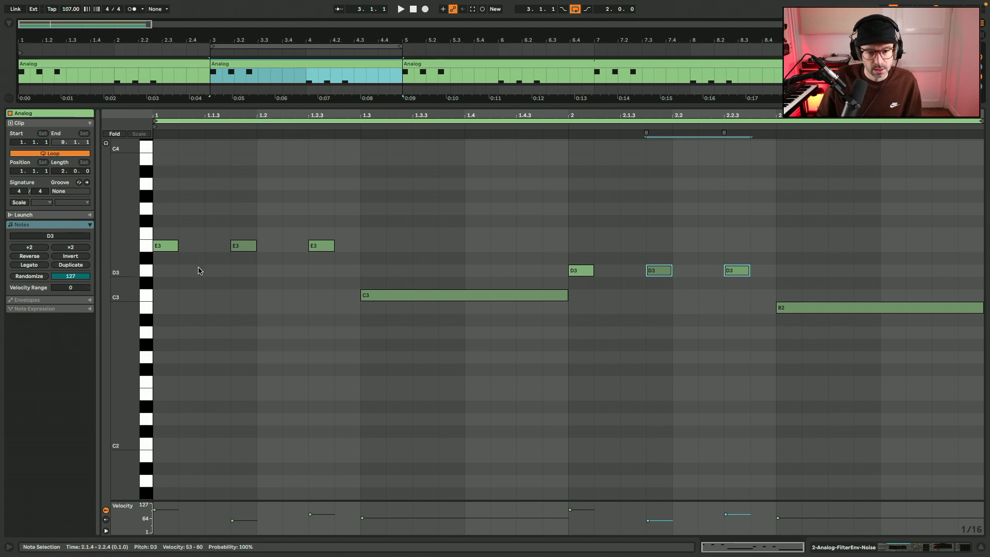
Lower the first E3's velocity to 60 and delete every note after the first two E3 notes in the bar 3 clip.
drag(176, 510, 175, 517)
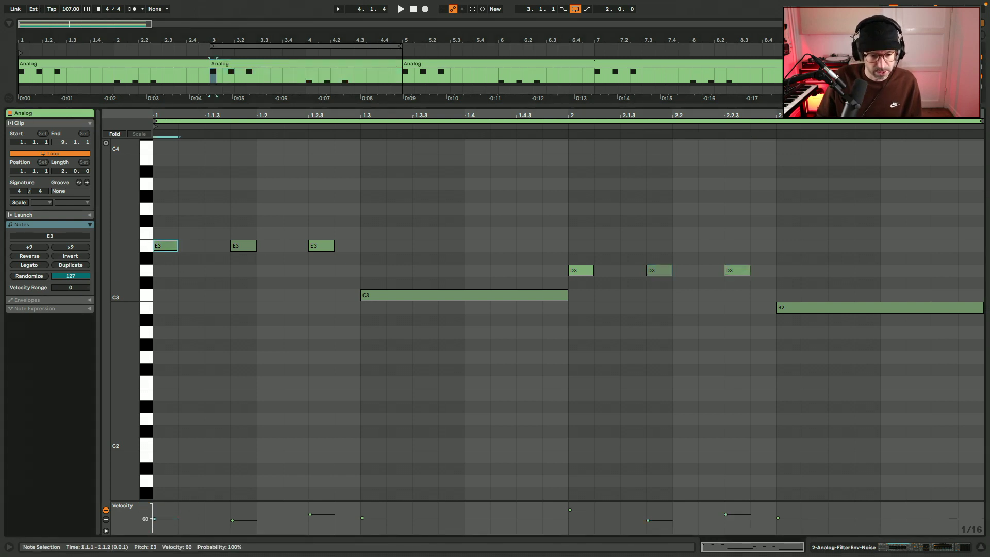
drag(315, 349, 716, 235)
key(Delete)
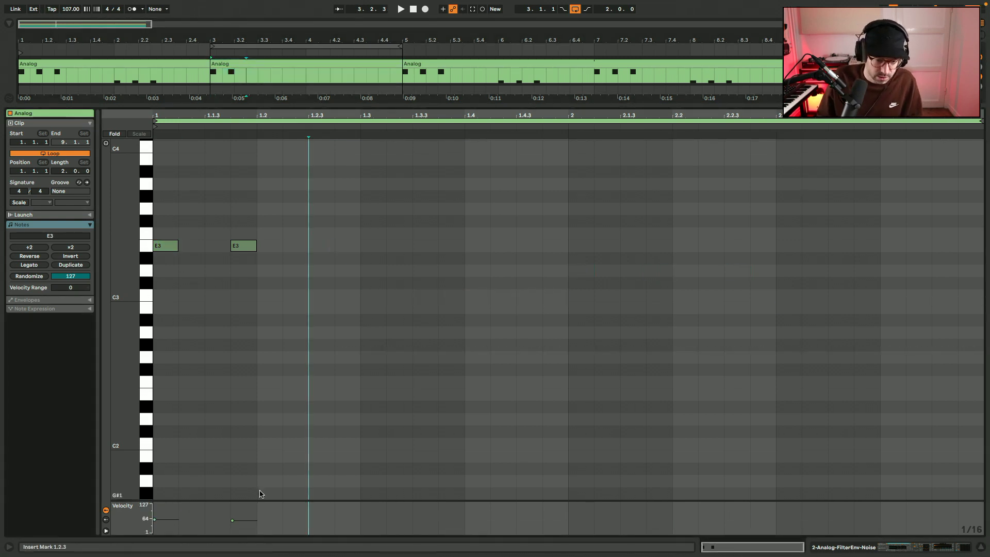
Duplicate the pair of E3 notes repeatedly until it fills both bars of the clip.
click(232, 521)
key(ctrl+d)
key(ctrl+d)
key(ctrl+d)
key(ctrl+d)
key(ctrl+d)
key(ctrl+d)
key(ctrl+d)
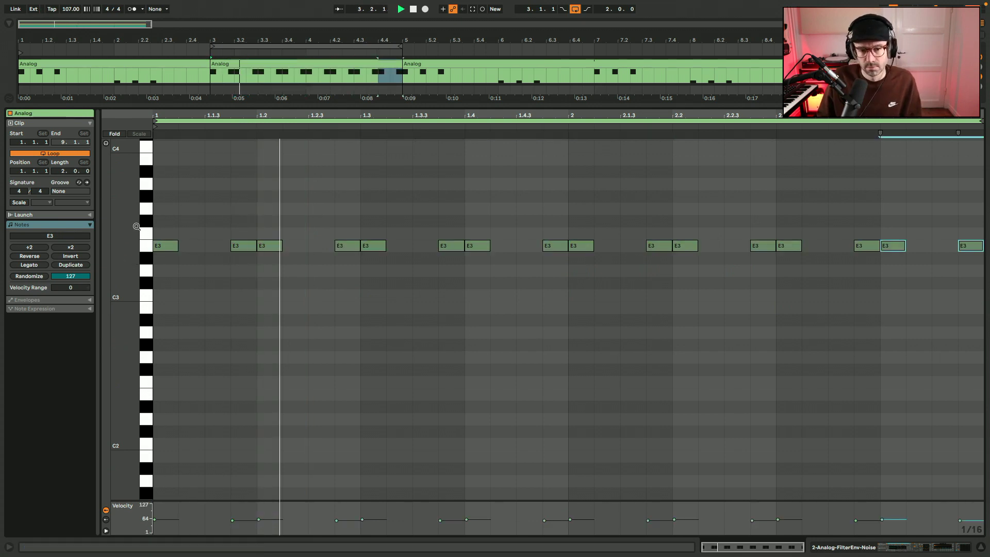
Move the E3 notes at 1.1.4, 1.3.4, 2.1.4, 2.2.4 and 2.3.4 one sixteenth earlier.
click(209, 247)
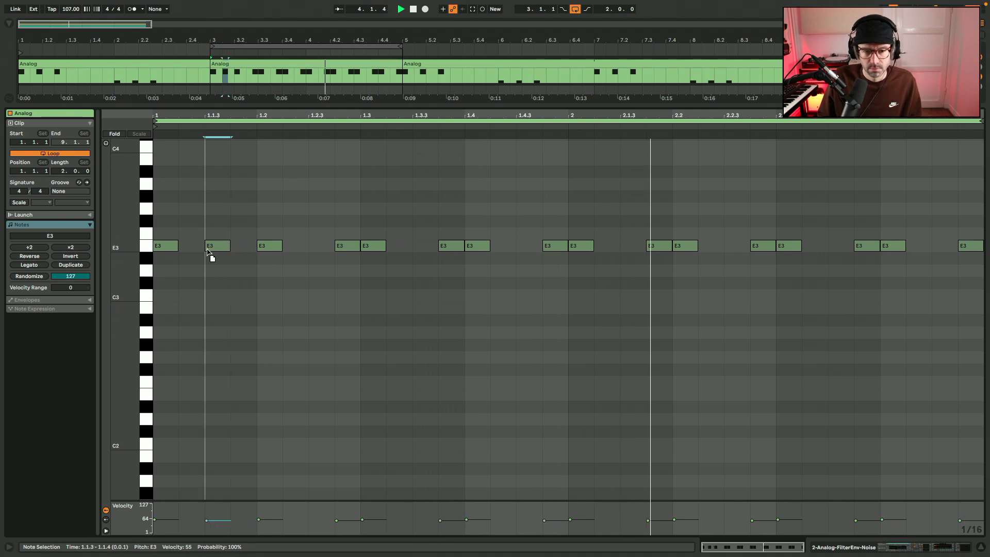
drag(447, 246, 421, 247)
drag(660, 247, 635, 247)
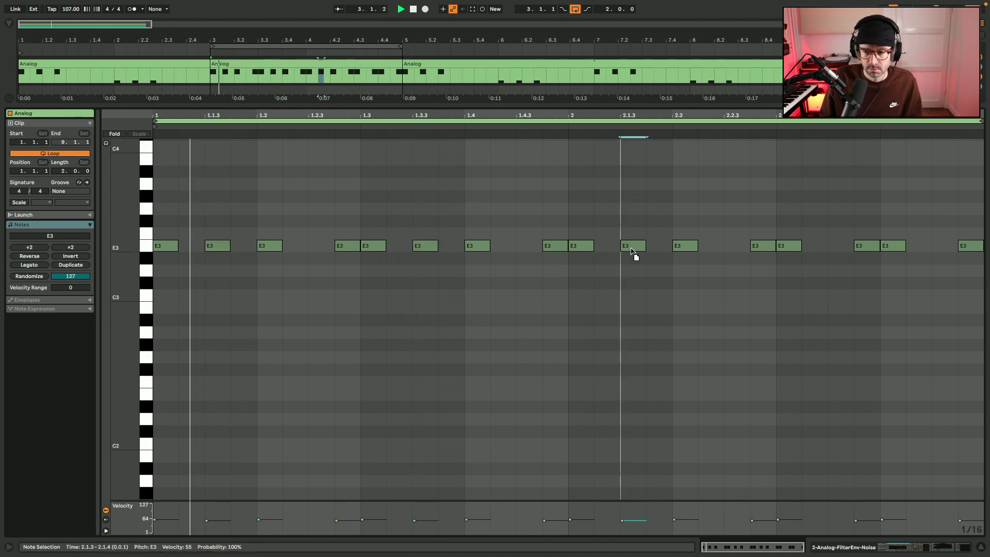
drag(764, 246, 739, 248)
drag(867, 247, 842, 248)
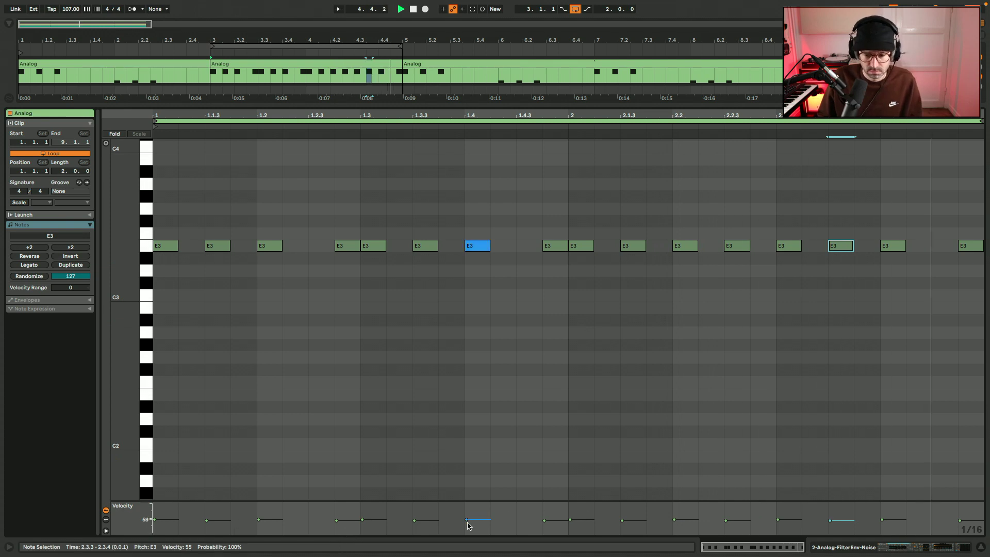
Raise the velocities of the E3 notes across bar 2 in a rise and fall, with the last note at 69.
click(571, 519)
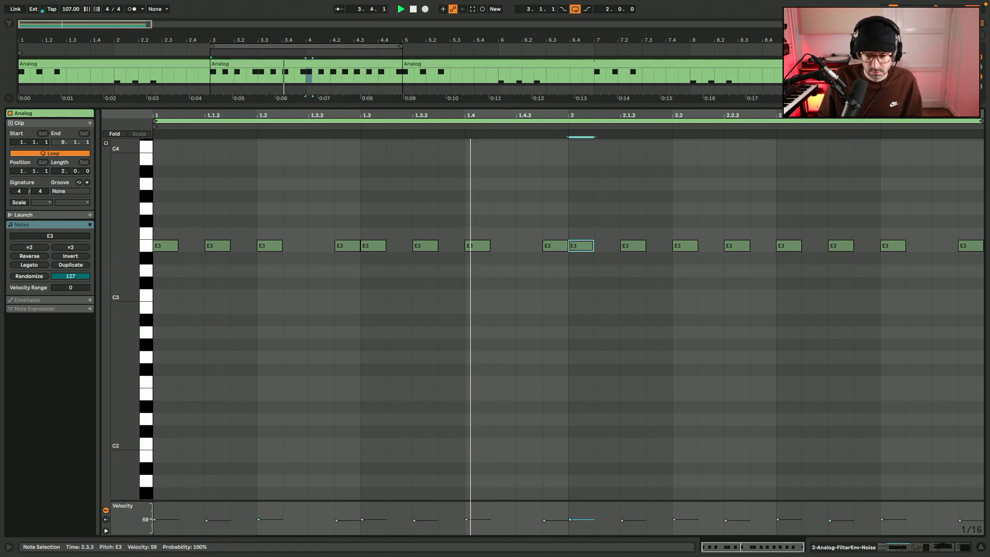
drag(623, 520, 882, 517)
drag(972, 520, 972, 517)
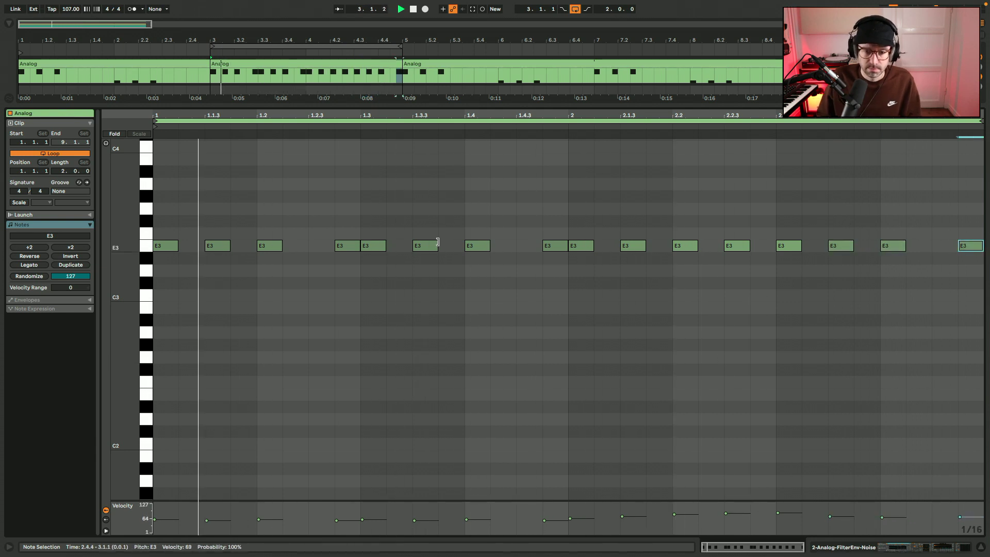
Play the arrangement from bar 1 with the track's devices shown and the browser hidden.
key(shift+Tab)
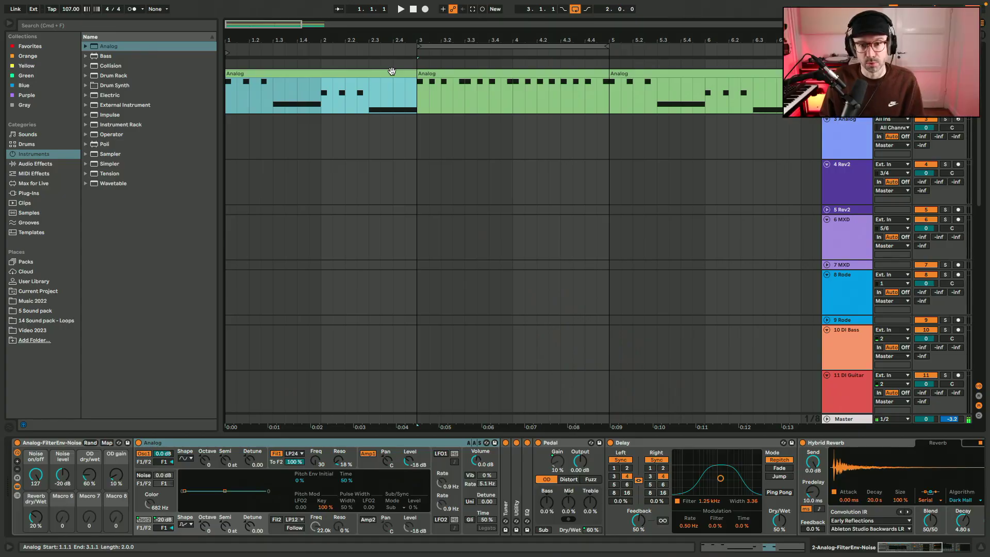
key(space)
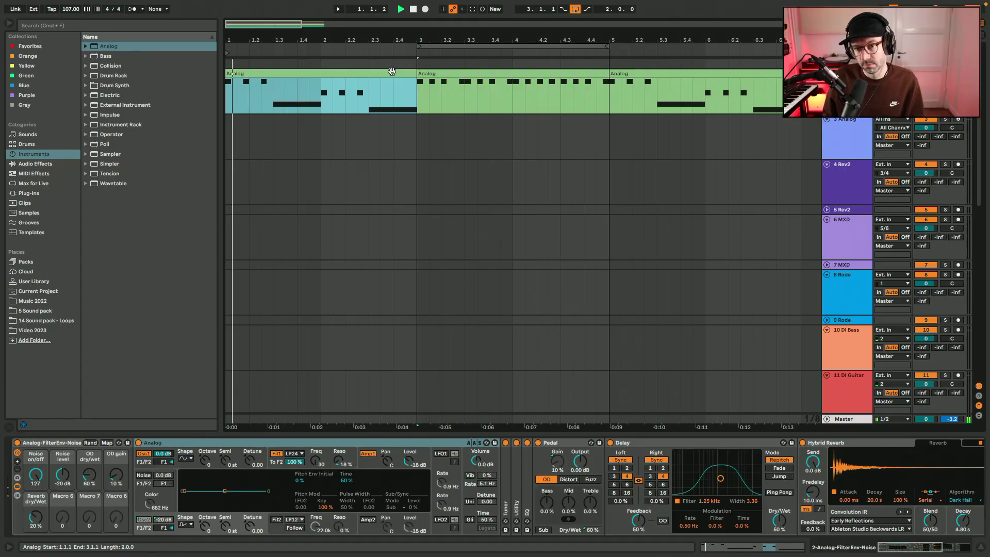
click(8, 26)
drag(150, 27, 82, 27)
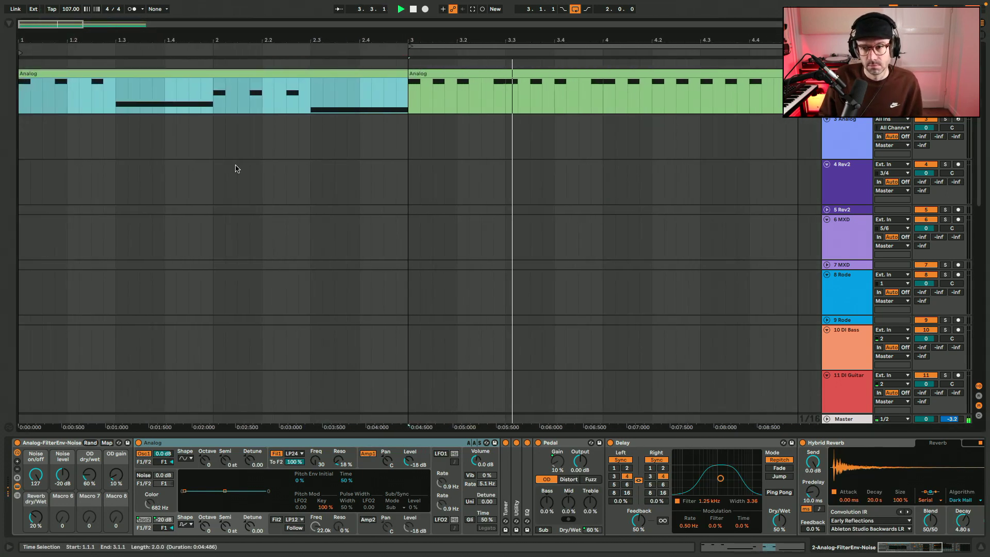